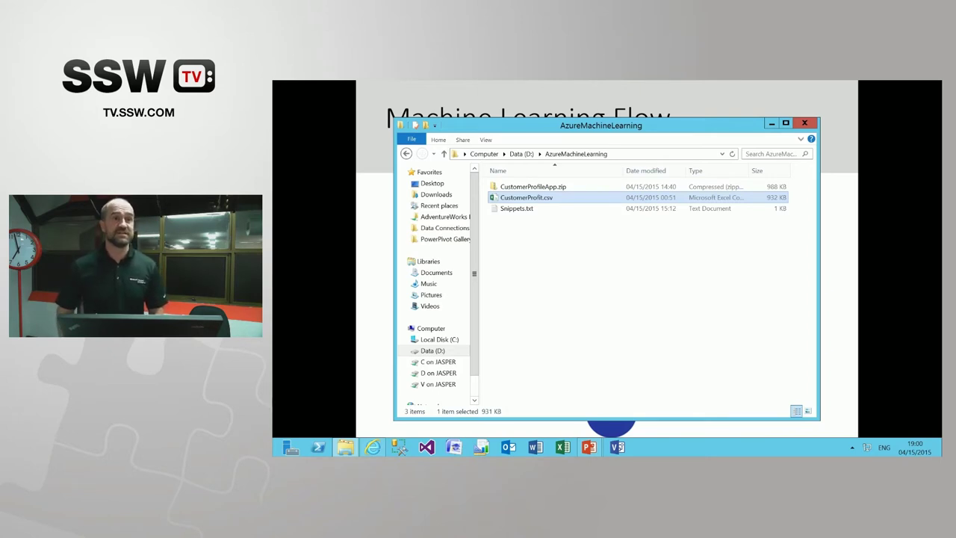
Cancel renaming CustomerProfit.csv and launch Excel 2013 to its start screen
{"action": "left_click", "coordinate": [560, 200]}
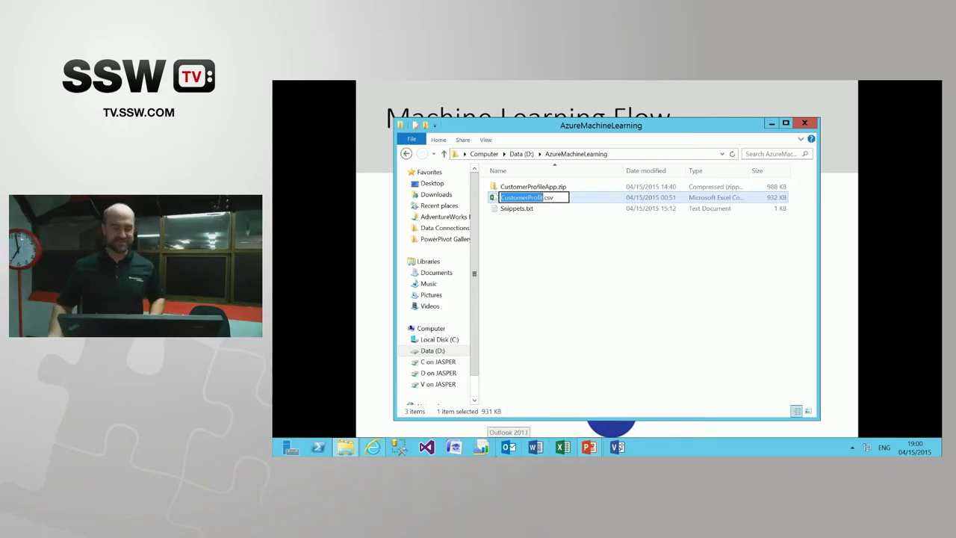
{"action": "key", "text": "Return"}
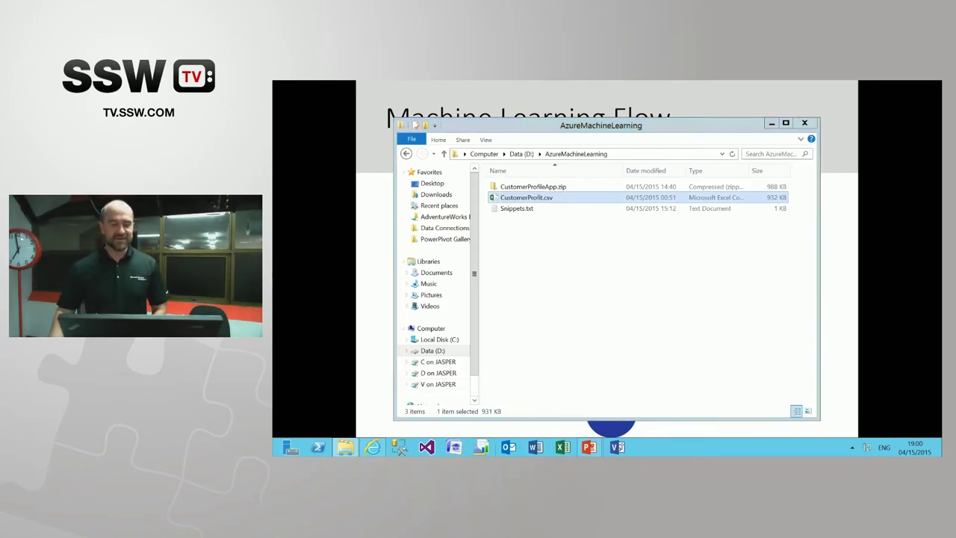
{"action": "key", "text": "Return"}
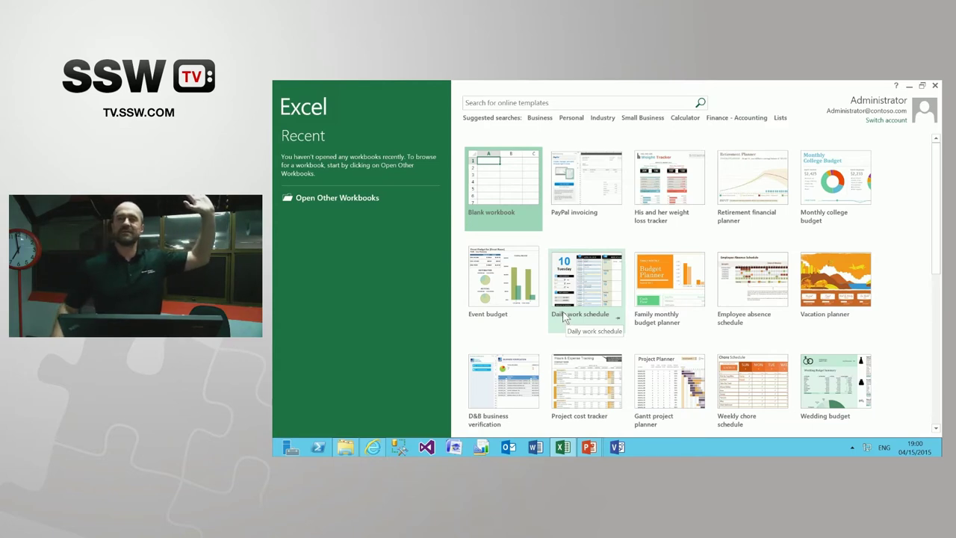
Create a blank workbook, browse the Power Query File, Database, Azure and Other source lists, and pick From File > From CSV
{"action": "left_click", "coordinate": [498, 179]}
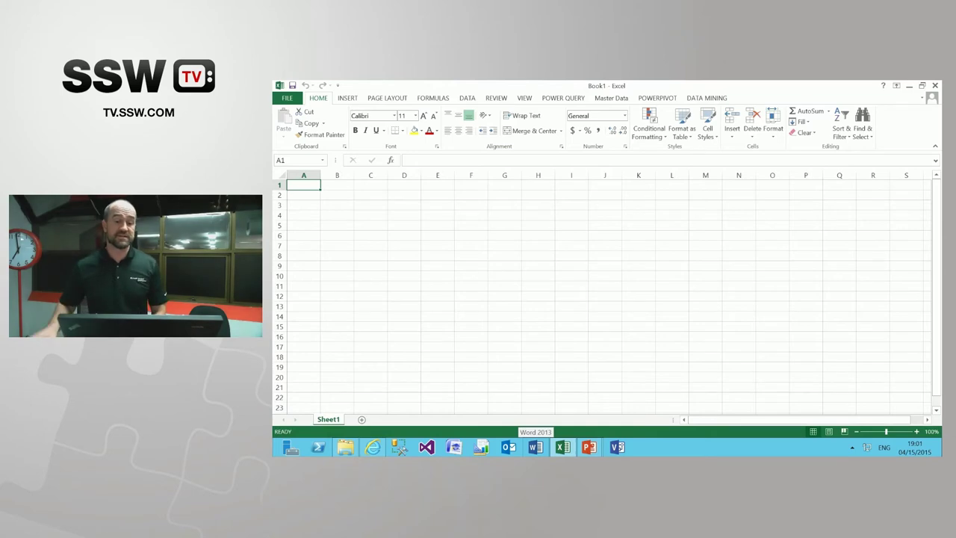
{"action": "left_click", "coordinate": [563, 99]}
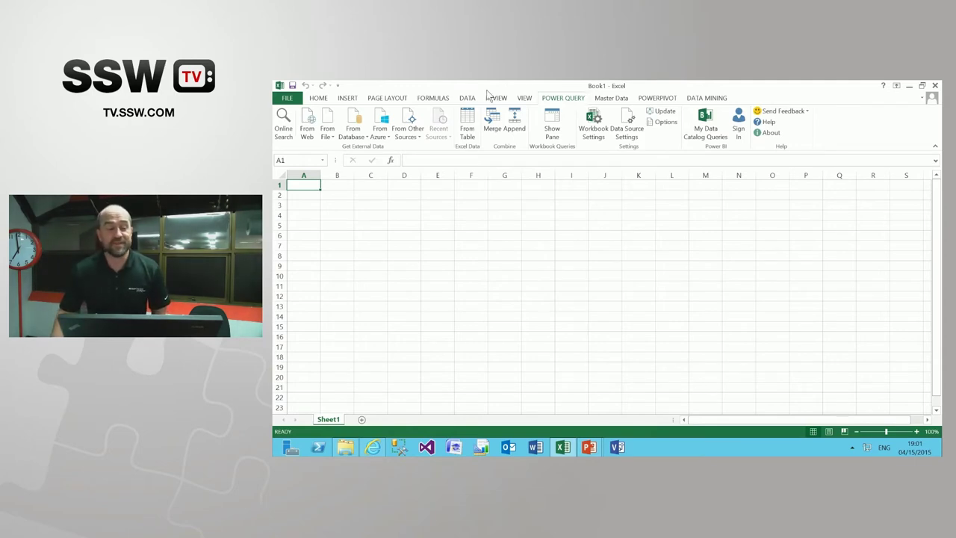
{"action": "left_click", "coordinate": [329, 135]}
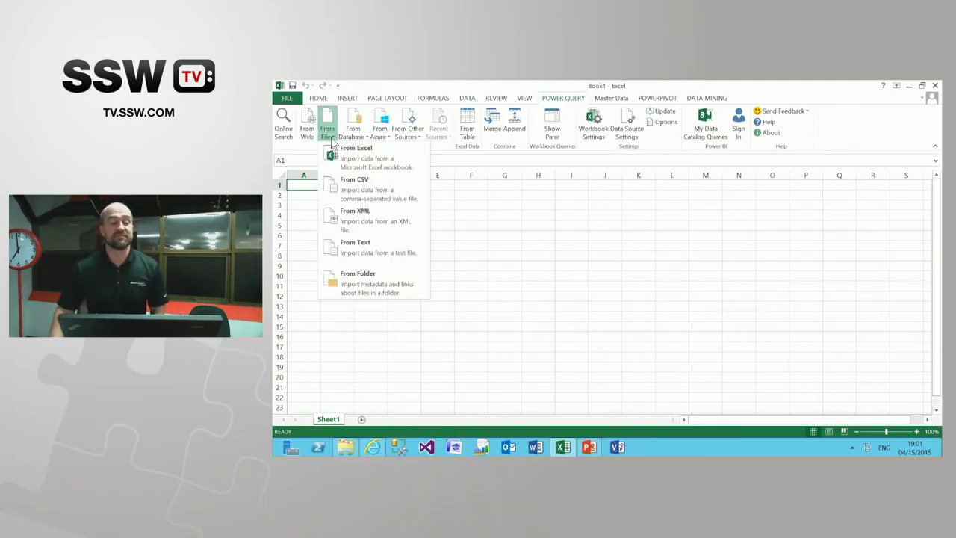
{"action": "left_click", "coordinate": [351, 136]}
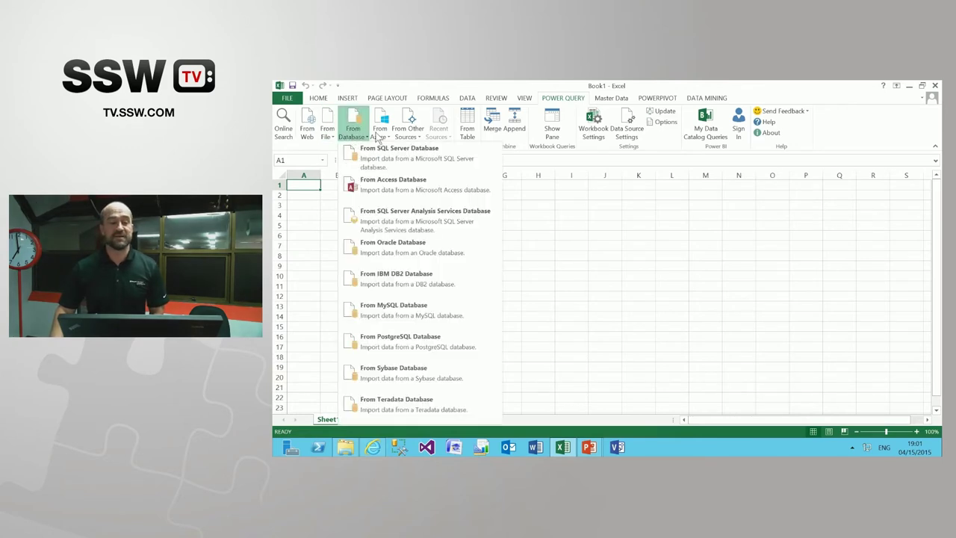
{"action": "left_click", "coordinate": [377, 136]}
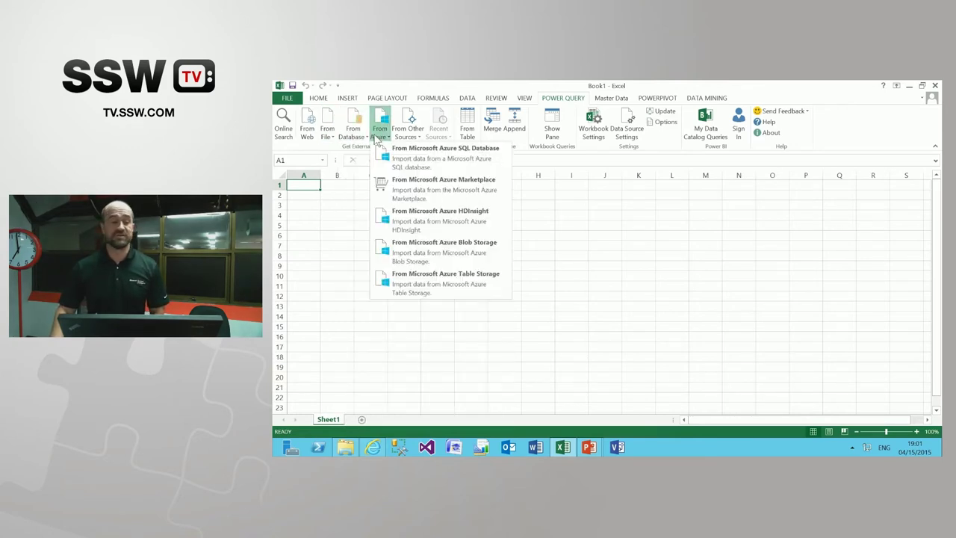
{"action": "left_click", "coordinate": [407, 134]}
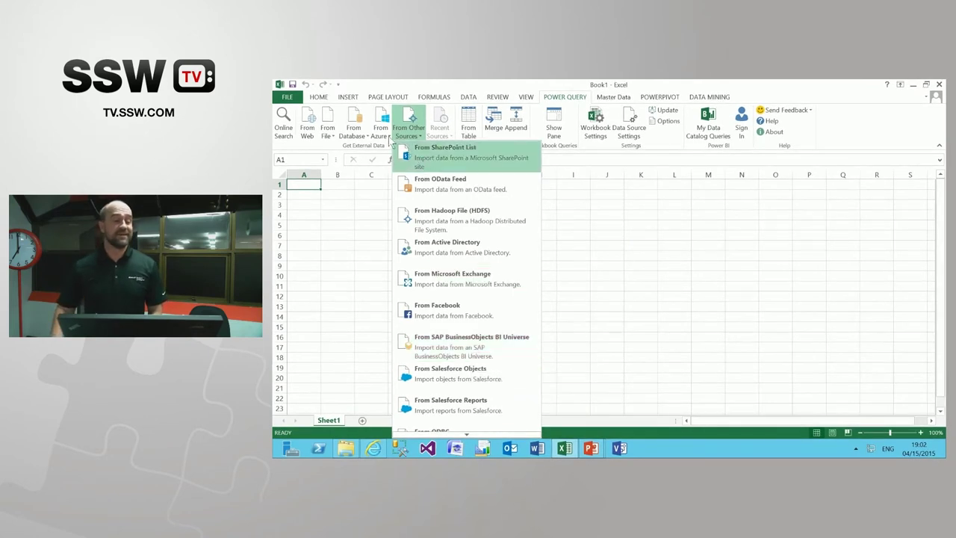
{"action": "left_click", "coordinate": [331, 133]}
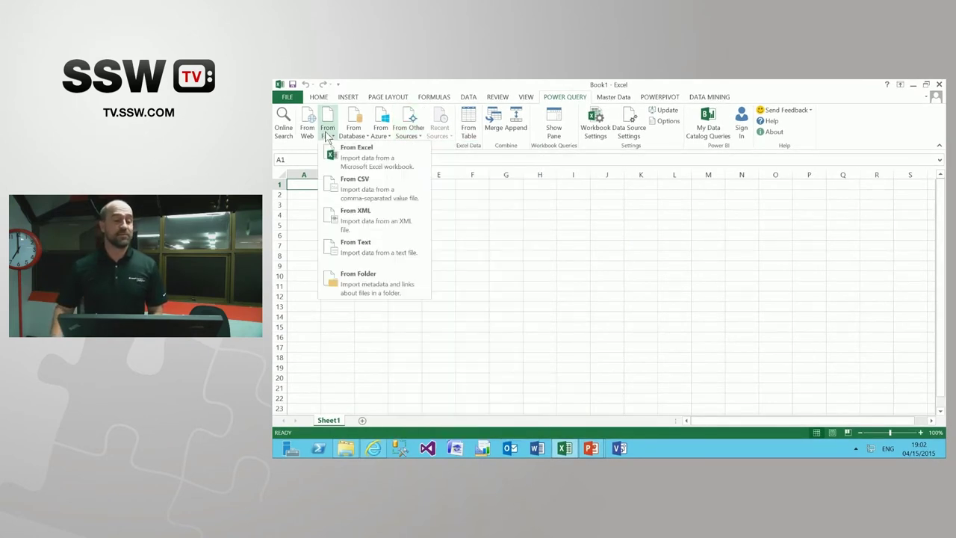
{"action": "left_click", "coordinate": [382, 180]}
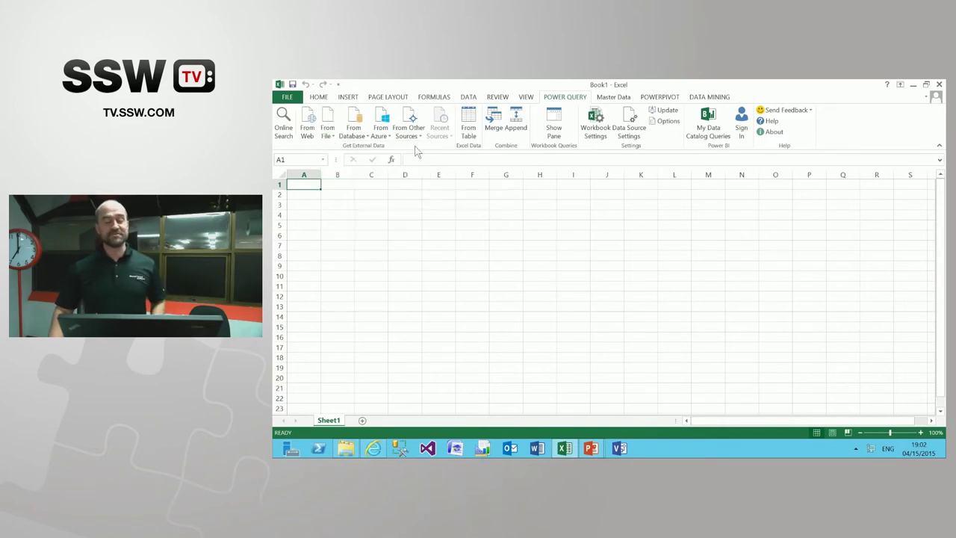
Import D:\AzureMachineLearning\CustomerProfit.csv into the Query Editor as Query1
{"action": "type", "text": "d:"}
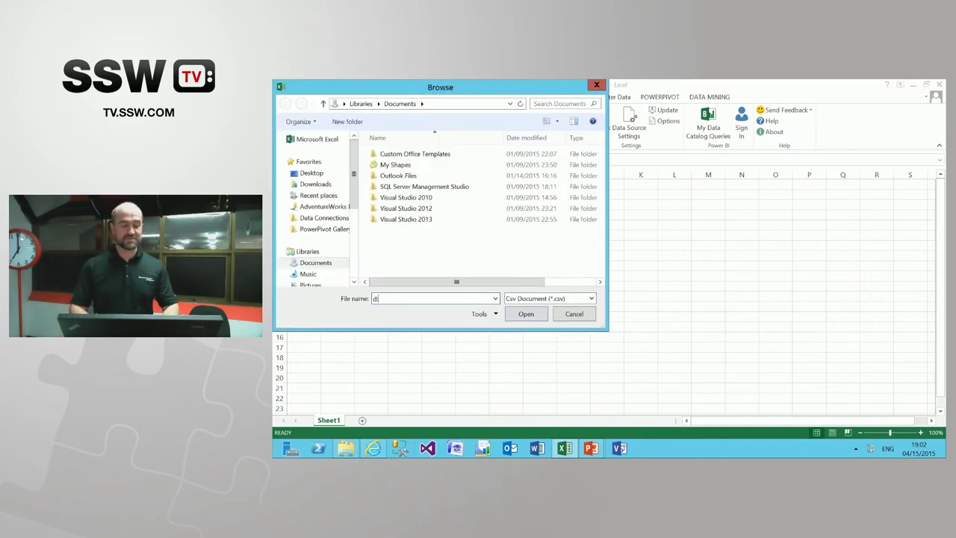
{"action": "key", "text": "Return"}
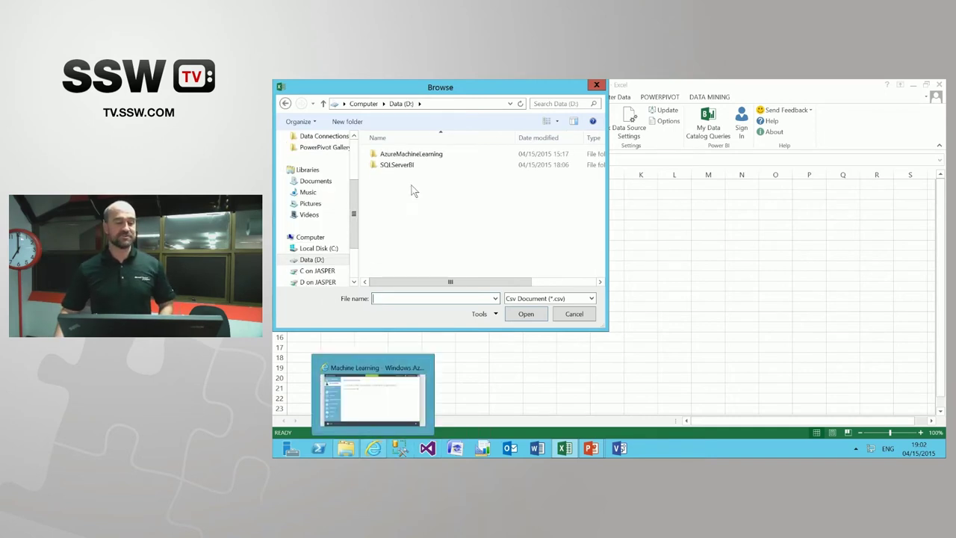
{"action": "double_click", "coordinate": [418, 154]}
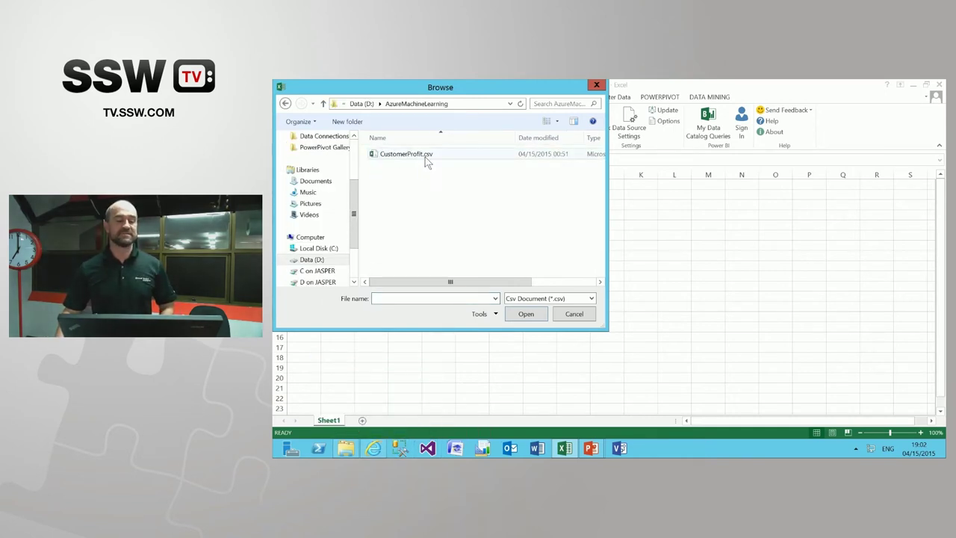
{"action": "double_click", "coordinate": [425, 157]}
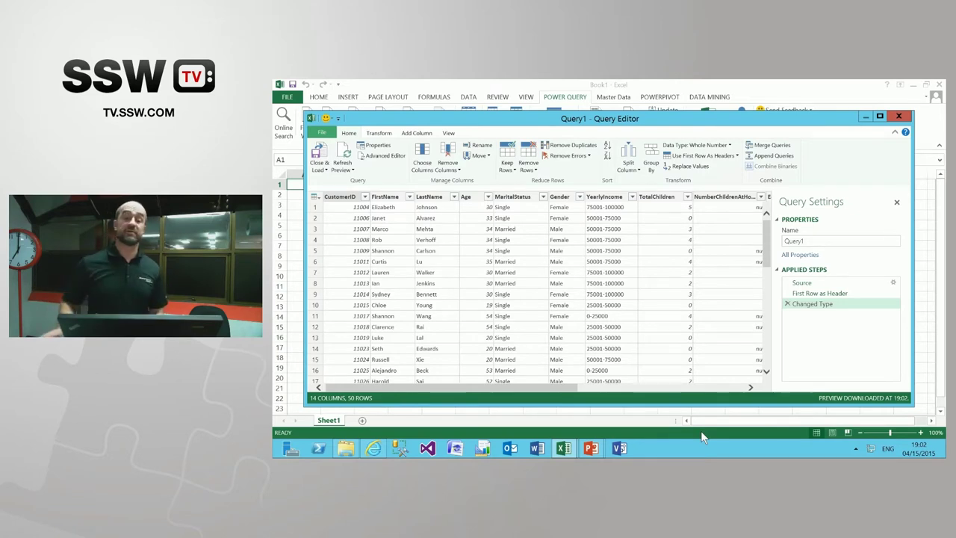
Maximize the Query Editor and rename Query1 to CustomerProfit
{"action": "left_click", "coordinate": [879, 117]}
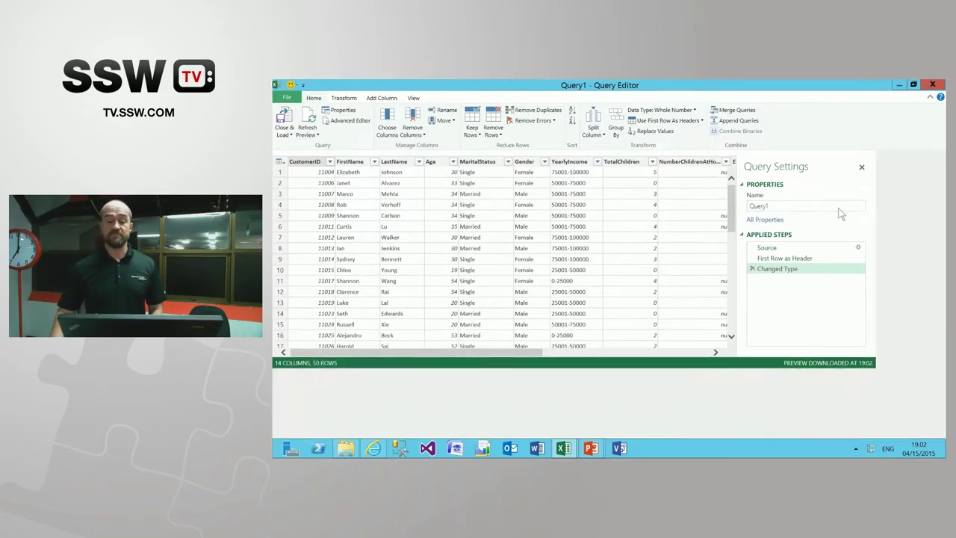
{"action": "double_click", "coordinate": [818, 206]}
{"action": "type", "text": "CustomerProfit"}
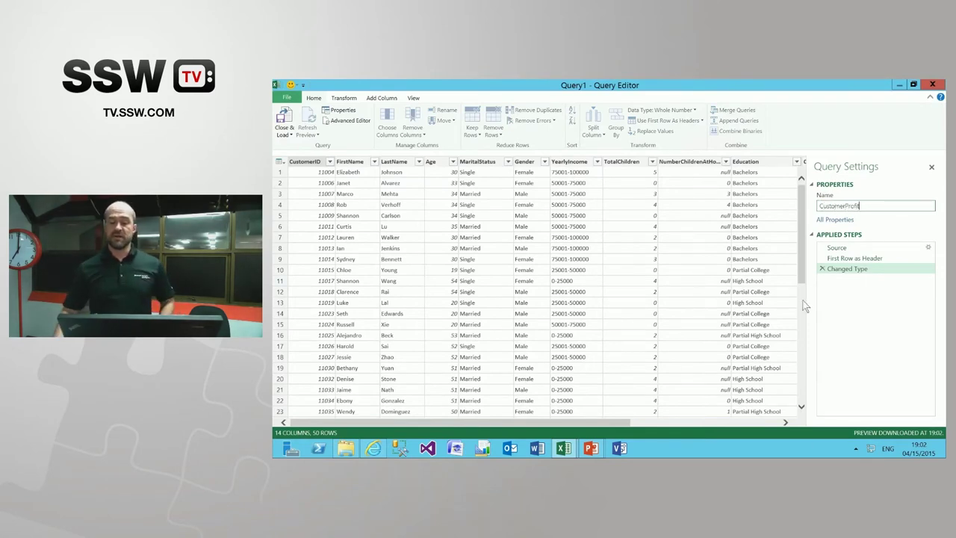
{"action": "key", "text": "Return"}
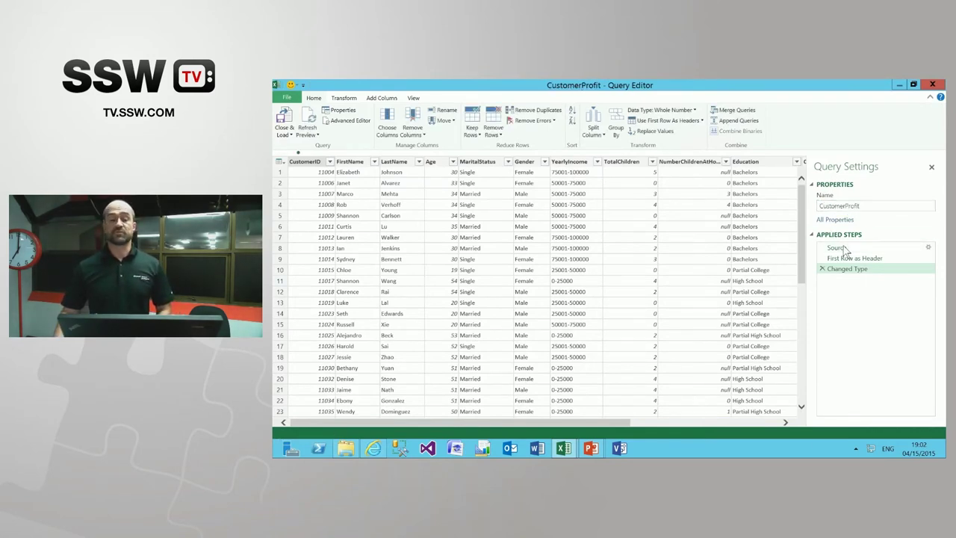
Review the data at the Source, promoted-headers and changed-type applied steps
{"action": "left_click", "coordinate": [835, 248]}
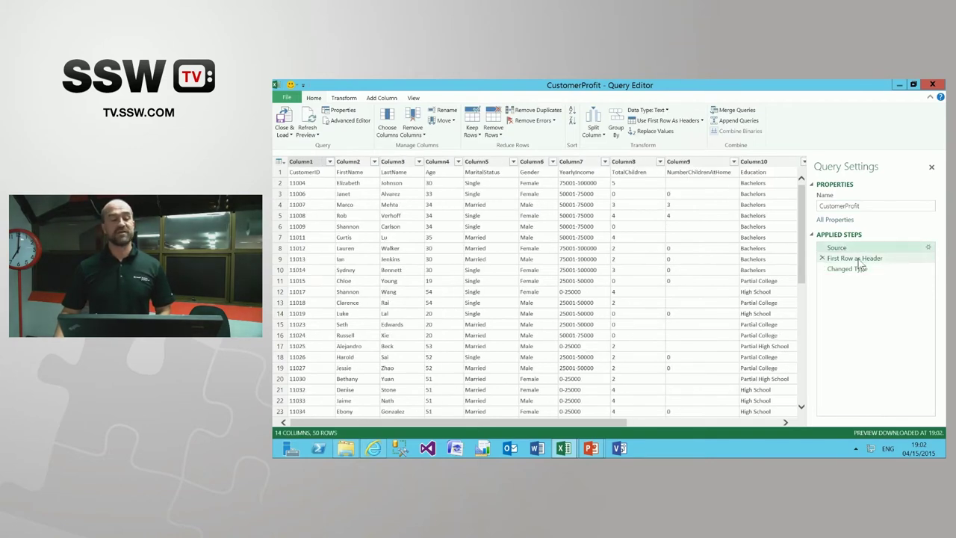
{"action": "left_click", "coordinate": [285, 173]}
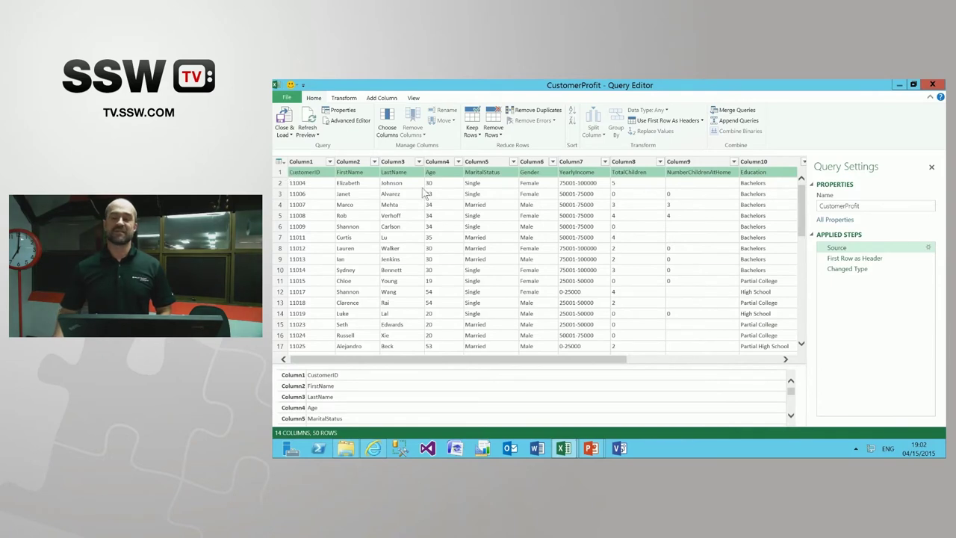
{"action": "left_click", "coordinate": [841, 259]}
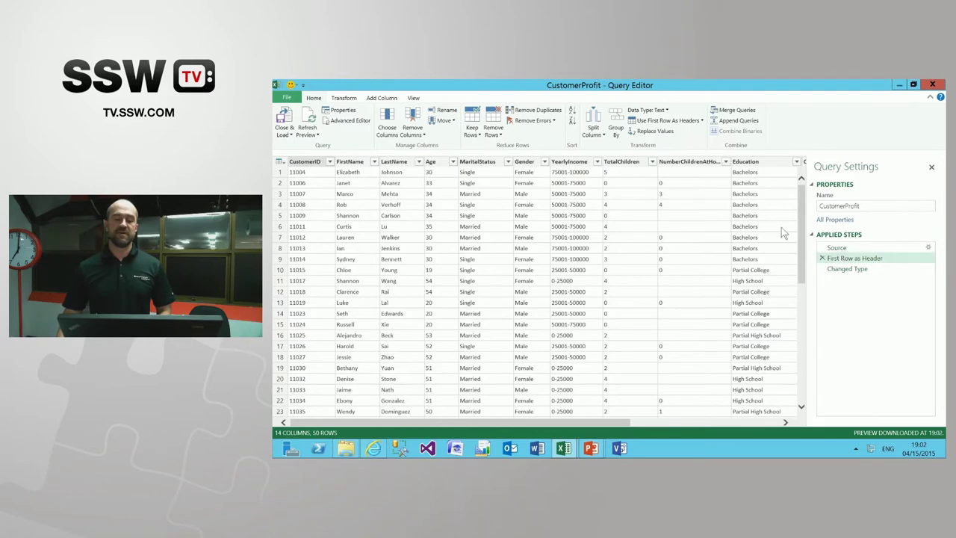
{"action": "left_click", "coordinate": [625, 164]}
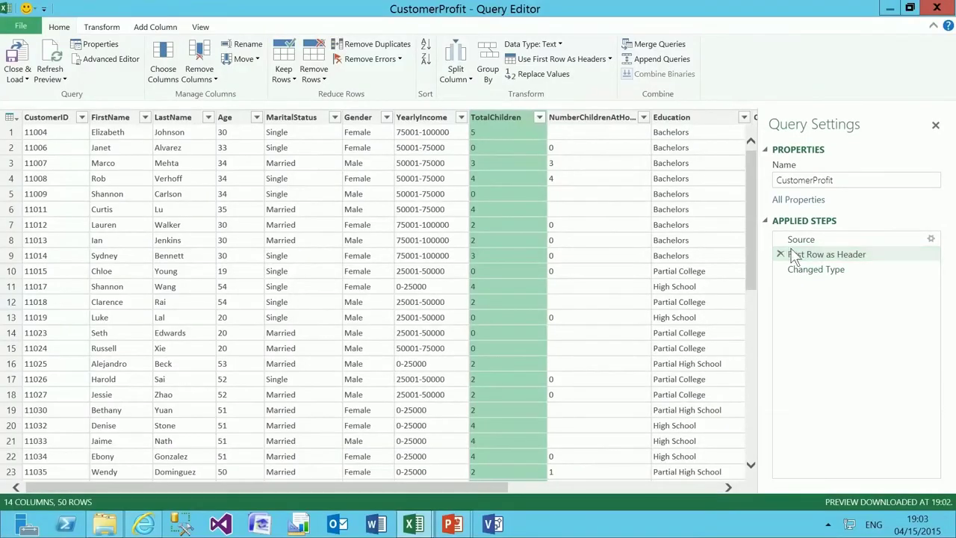
{"action": "left_click", "coordinate": [851, 270]}
{"action": "left_click", "coordinate": [826, 275]}
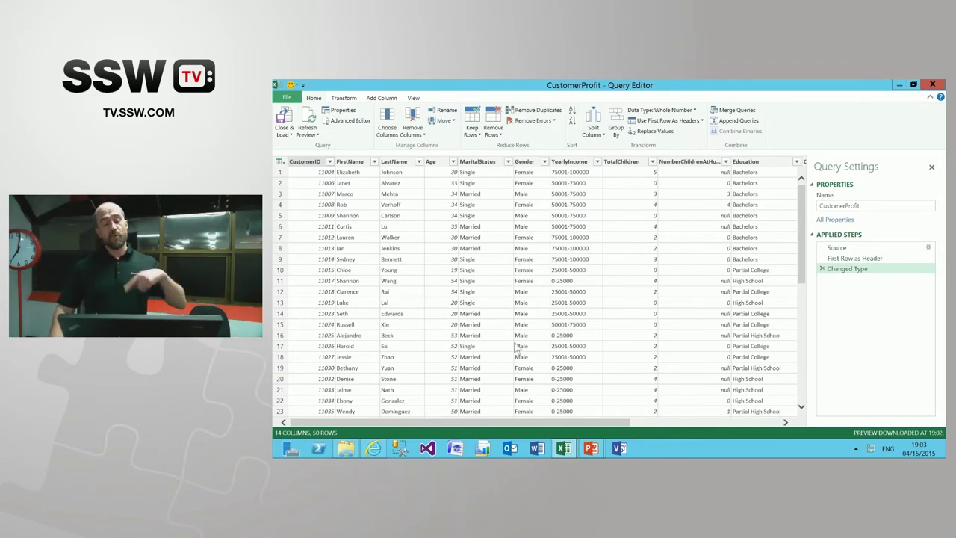
Scroll across all columns and show row 1's full record in the details pane
{"action": "left_click_drag", "start_coordinate": [606, 425], "coordinate": [784, 425]}
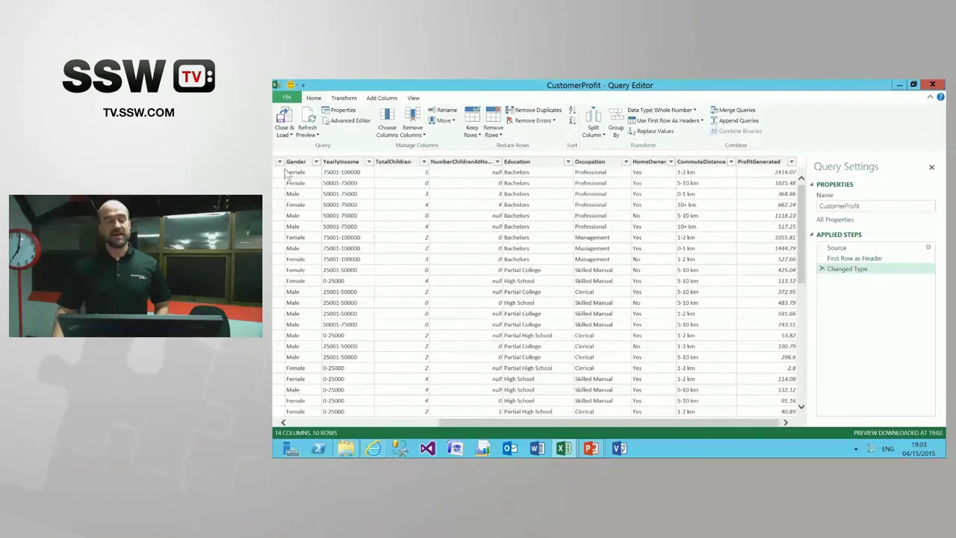
{"action": "left_click", "coordinate": [422, 424]}
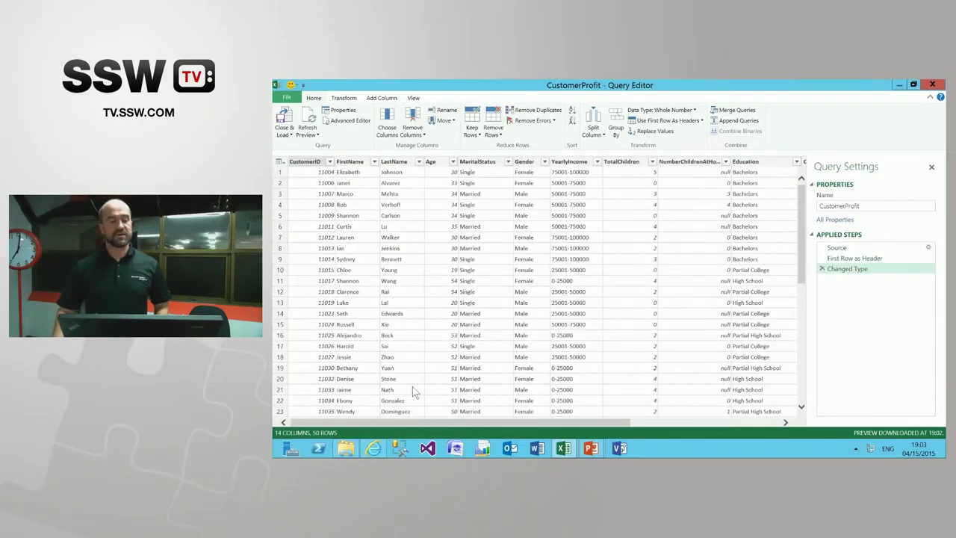
{"action": "left_click", "coordinate": [284, 173]}
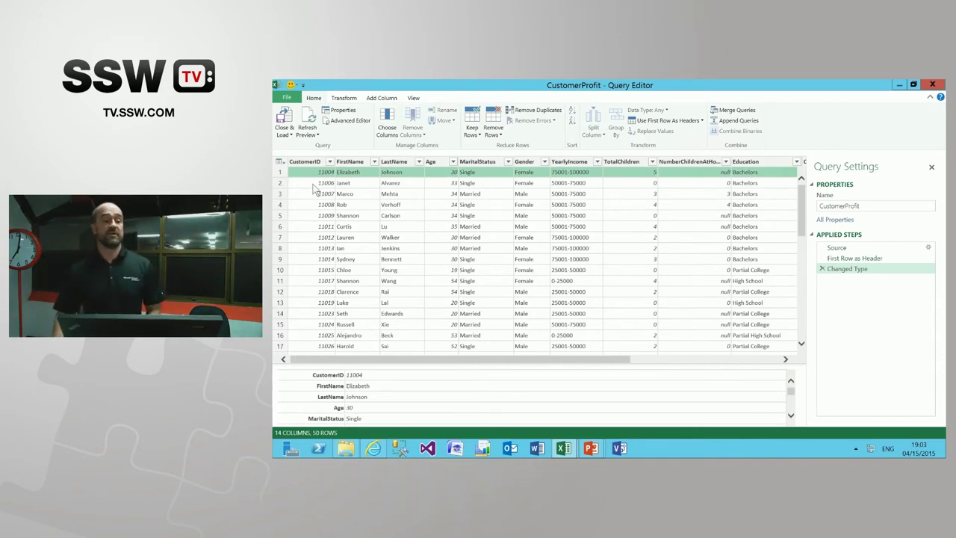
Inspect the first CustomerID, FirstName, LastName, Age and MaritalStatus values, and view MaritalStatus's distinct values
{"action": "left_click", "coordinate": [315, 173]}
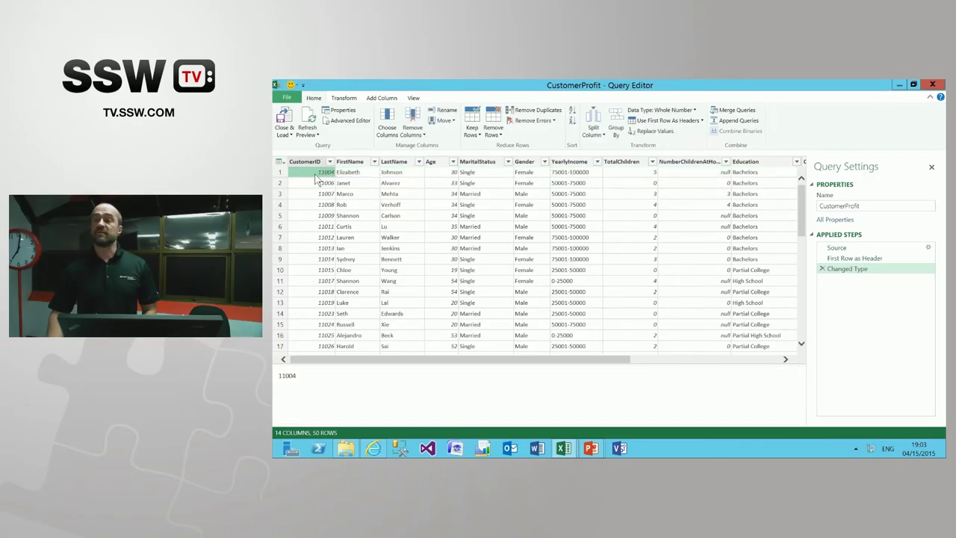
{"action": "left_click", "coordinate": [356, 173]}
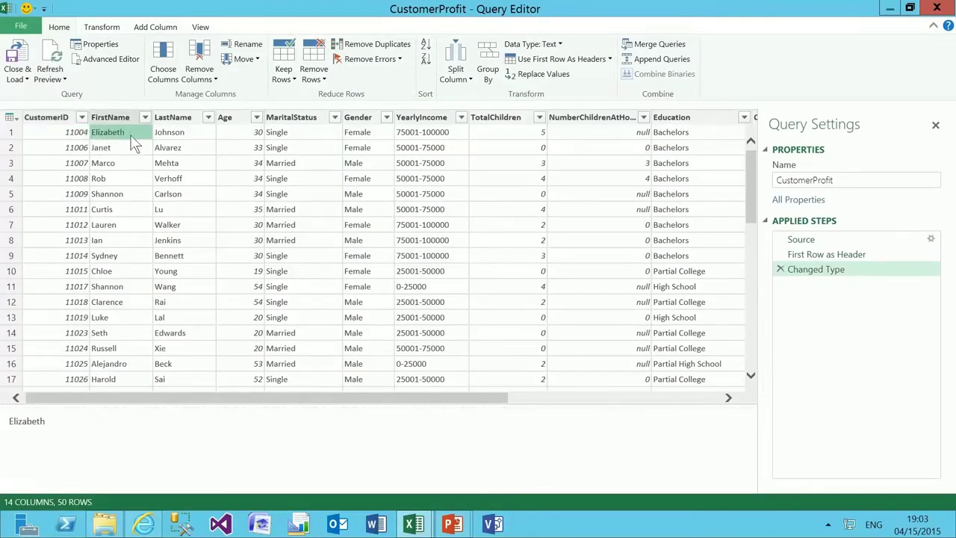
{"action": "left_click", "coordinate": [172, 143]}
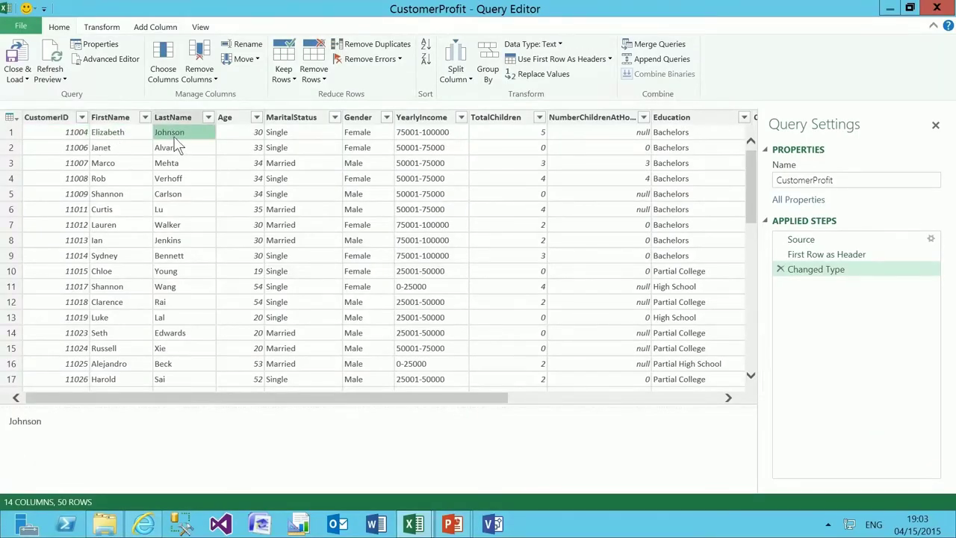
{"action": "left_click", "coordinate": [258, 144]}
{"action": "left_click", "coordinate": [299, 139]}
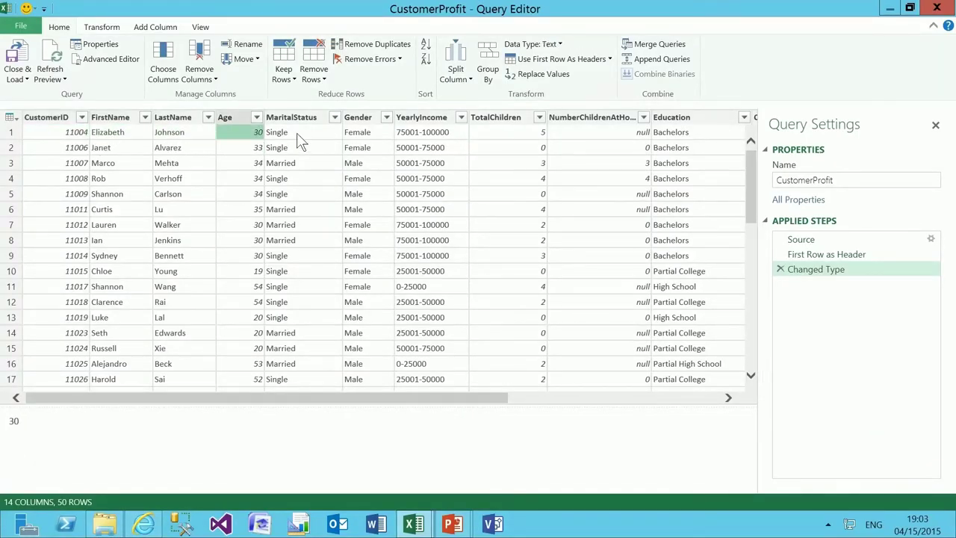
{"action": "left_click", "coordinate": [335, 117]}
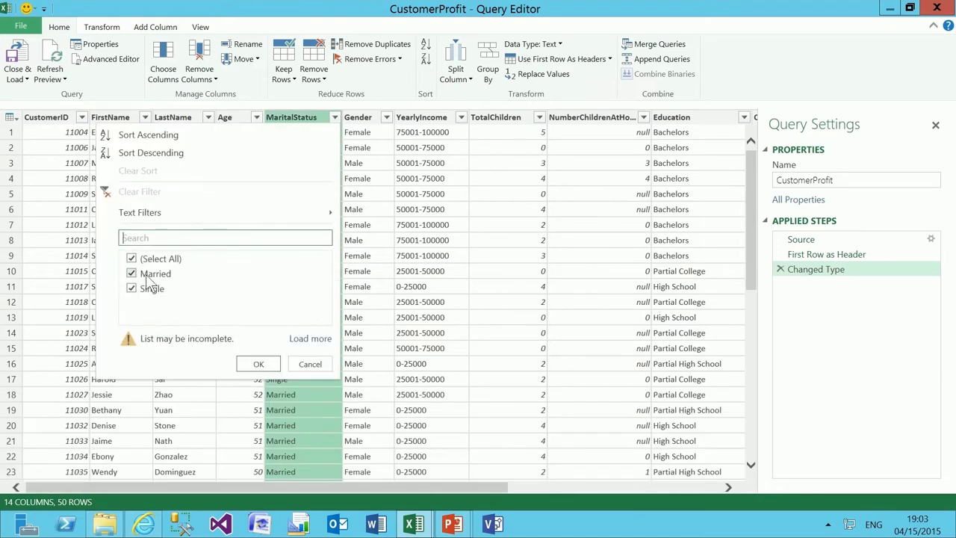
{"action": "left_click", "coordinate": [297, 366]}
Check Gender's distinct values without filtering, then inspect the first YearlyIncome and TotalChildren values
{"action": "left_click", "coordinate": [377, 133]}
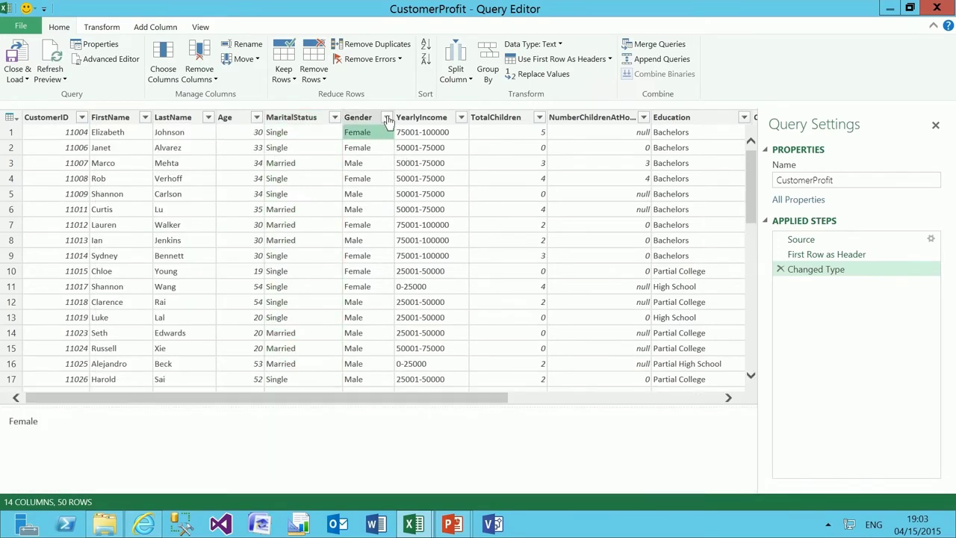
{"action": "left_click", "coordinate": [387, 117]}
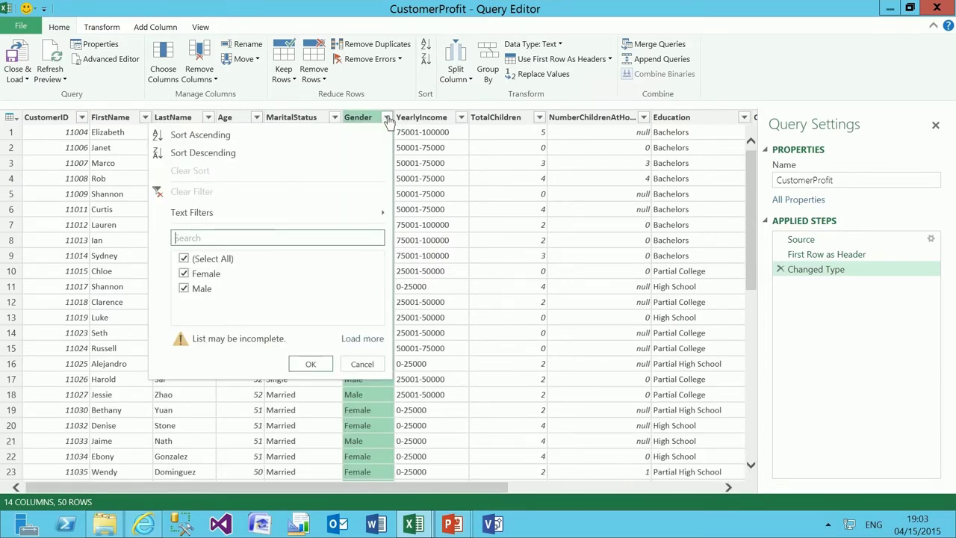
{"action": "left_click", "coordinate": [388, 120]}
{"action": "left_click", "coordinate": [435, 133]}
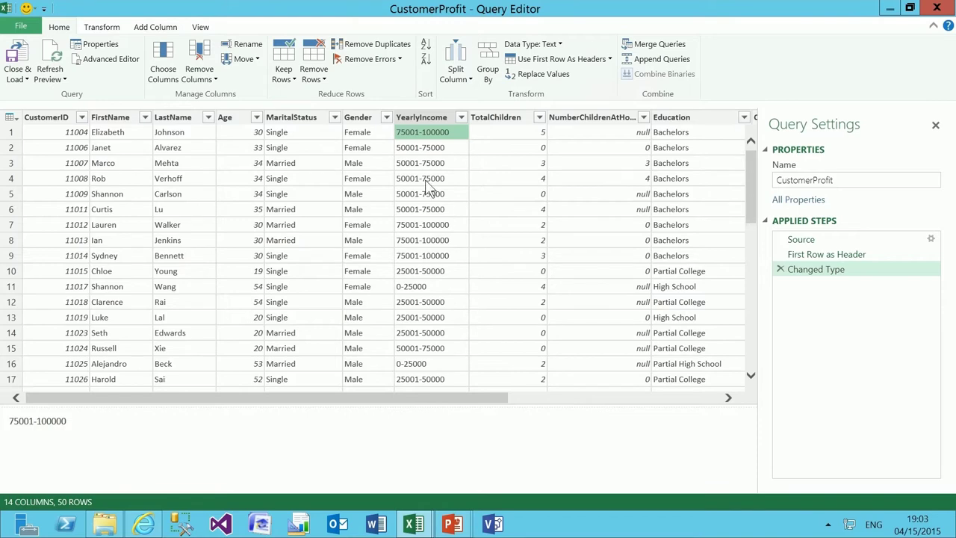
{"action": "left_click", "coordinate": [497, 134]}
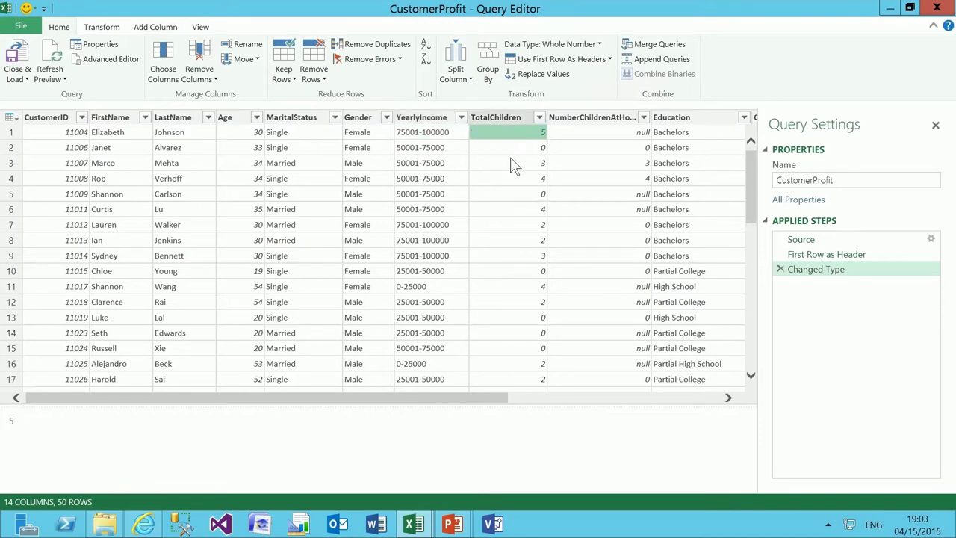
Filter TotalChildren to keep only (null) values, leaving 10 rows
{"action": "left_click", "coordinate": [539, 118]}
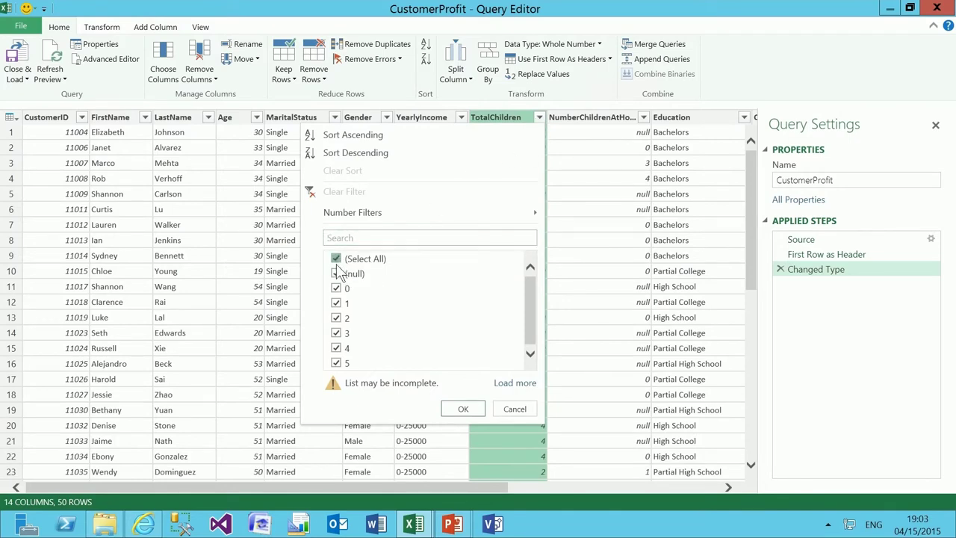
{"action": "left_click", "coordinate": [336, 259]}
{"action": "left_click", "coordinate": [337, 275]}
{"action": "left_click", "coordinate": [454, 407]}
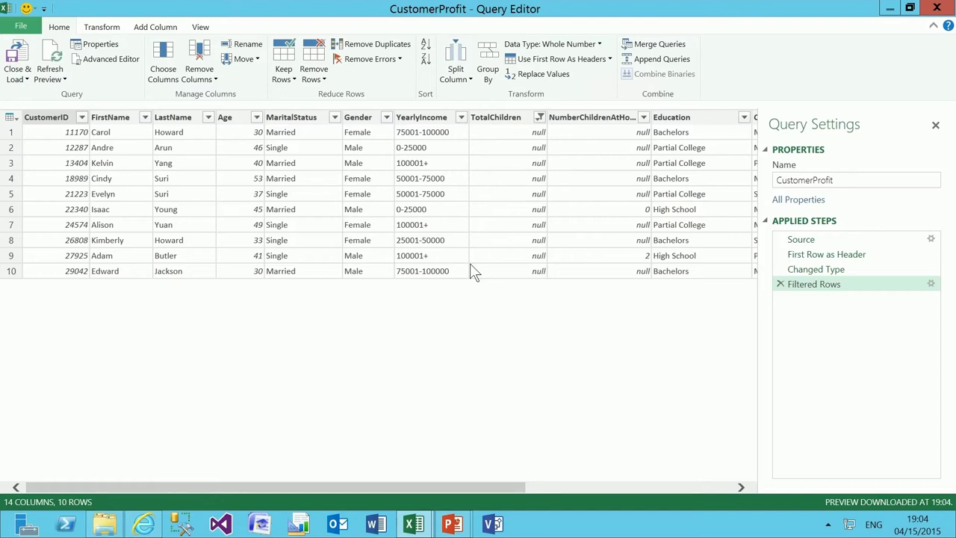
Check the null TotalChildren rows, then delete the TotalChildren Filtered Rows step
{"action": "left_click", "coordinate": [521, 138]}
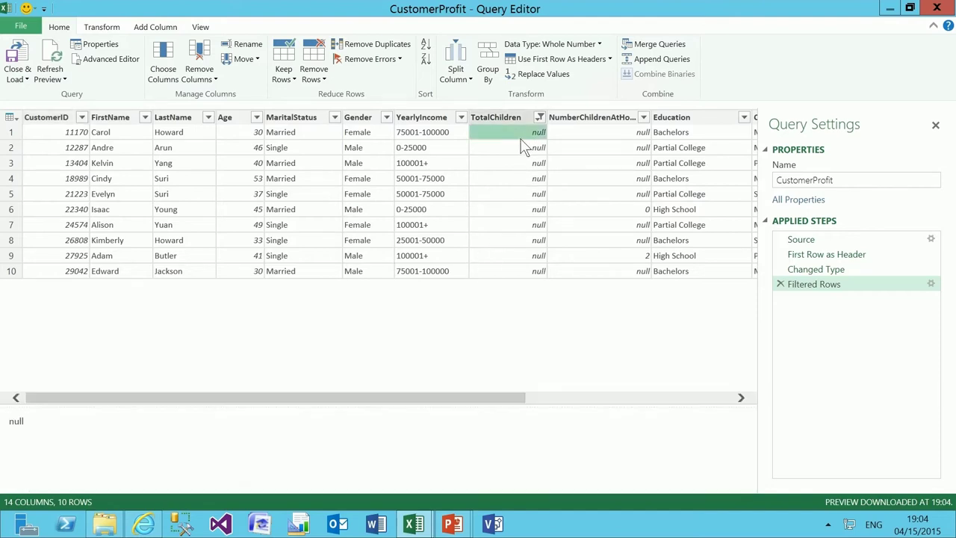
{"action": "left_click", "coordinate": [521, 272]}
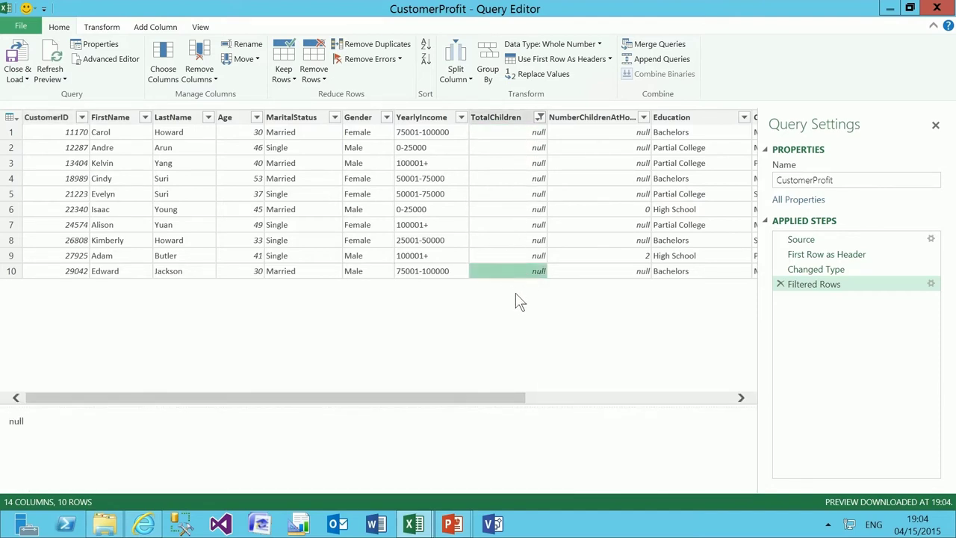
{"action": "left_click", "coordinate": [539, 117]}
{"action": "left_click", "coordinate": [789, 295]}
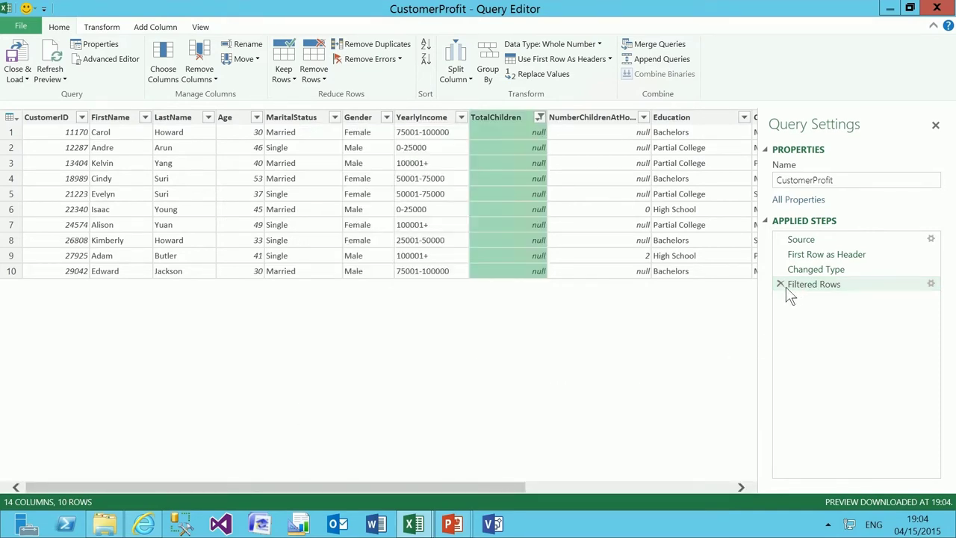
{"action": "left_click", "coordinate": [780, 286]}
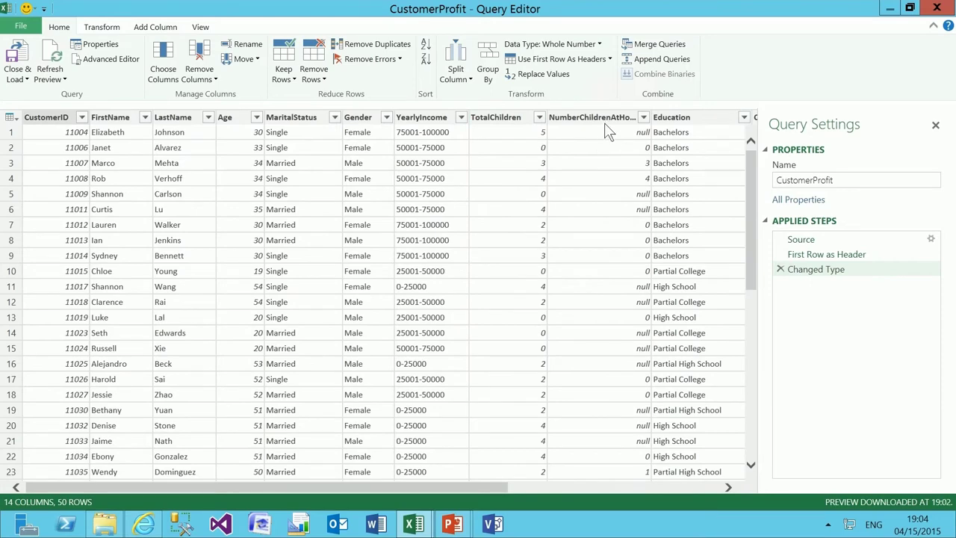
Filter NumberChildrenAtHome to only (null) values, giving 214 rows
{"action": "left_click", "coordinate": [643, 118]}
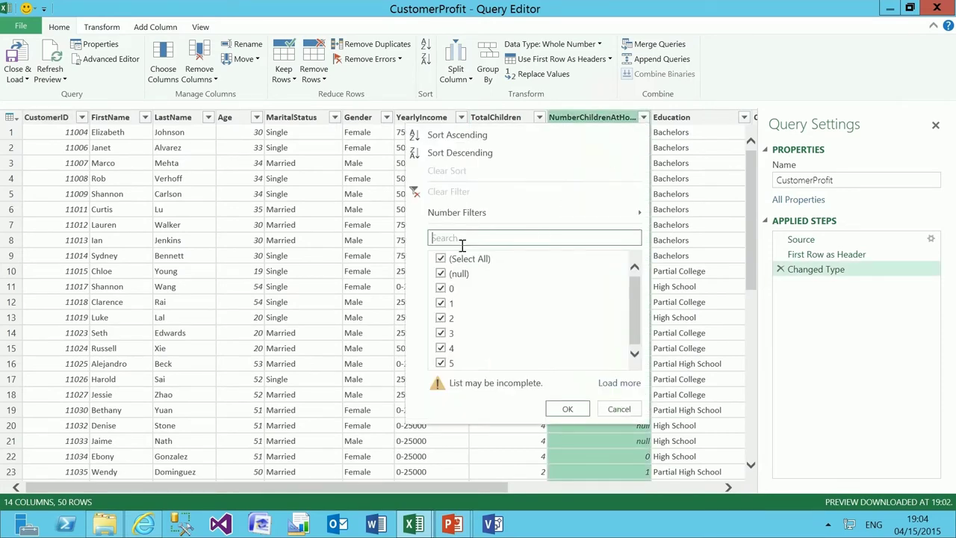
{"action": "left_click", "coordinate": [441, 258]}
{"action": "left_click", "coordinate": [441, 273]}
{"action": "left_click", "coordinate": [562, 408]}
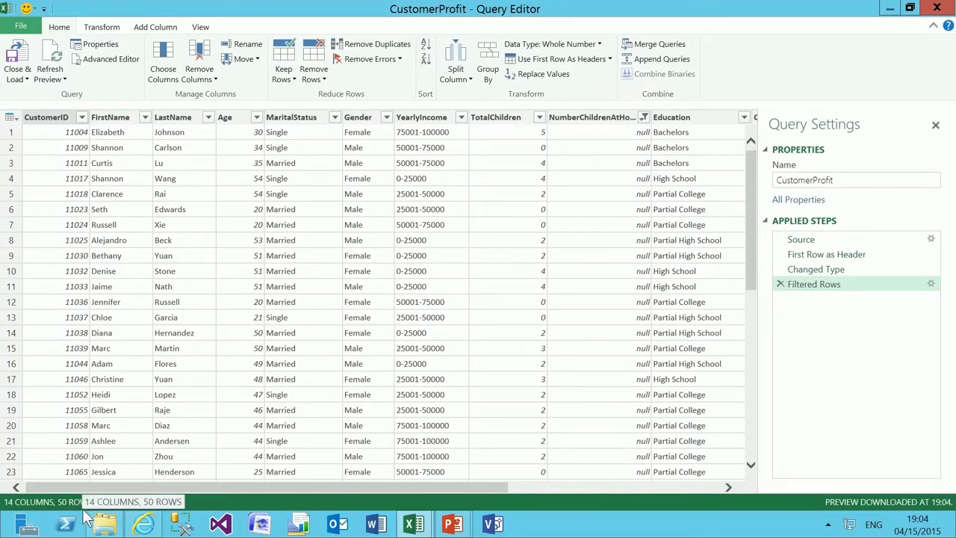
{"action": "left_click", "coordinate": [607, 441]}
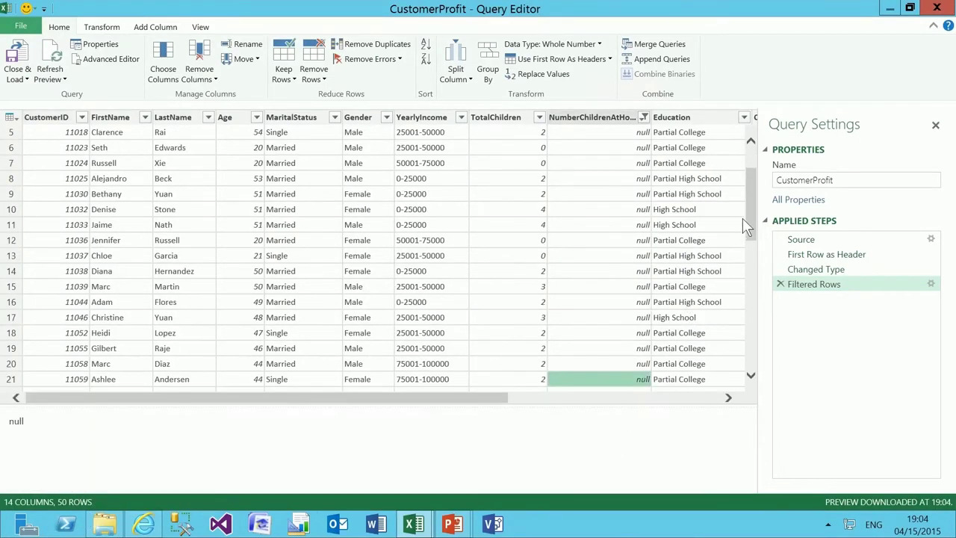
{"action": "left_click_drag", "start_coordinate": [750, 219], "coordinate": [757, 142]}
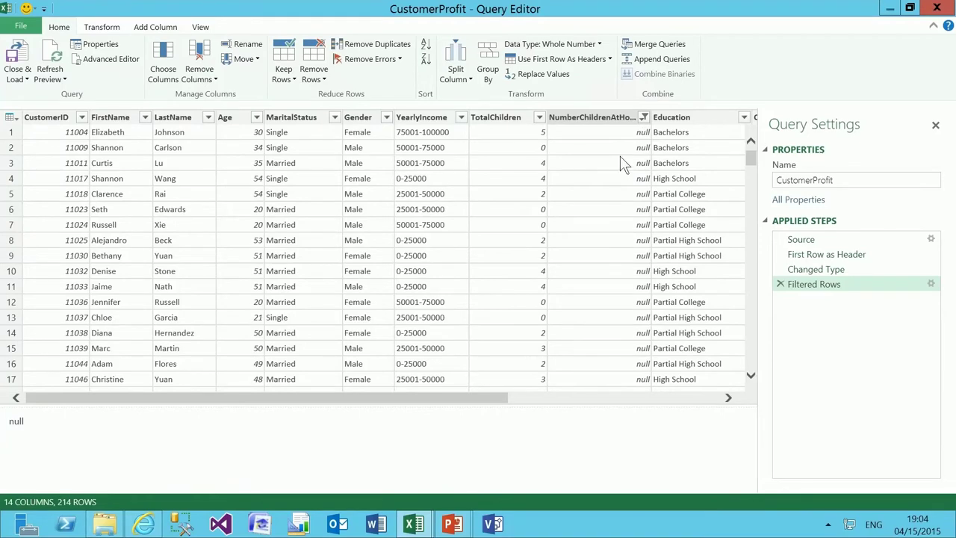
Delete the NumberChildrenAtHome Filtered Rows step, then inspect the first Education and ProfitGenerated values
{"action": "left_click", "coordinate": [643, 117]}
{"action": "left_click", "coordinate": [780, 285]}
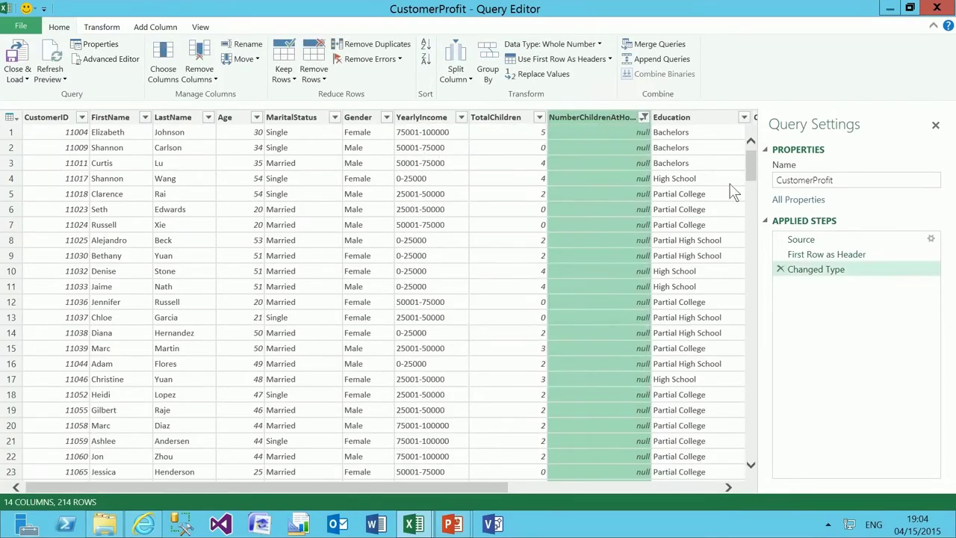
{"action": "left_click", "coordinate": [689, 133]}
{"action": "left_click_drag", "start_coordinate": [504, 398], "coordinate": [698, 398]}
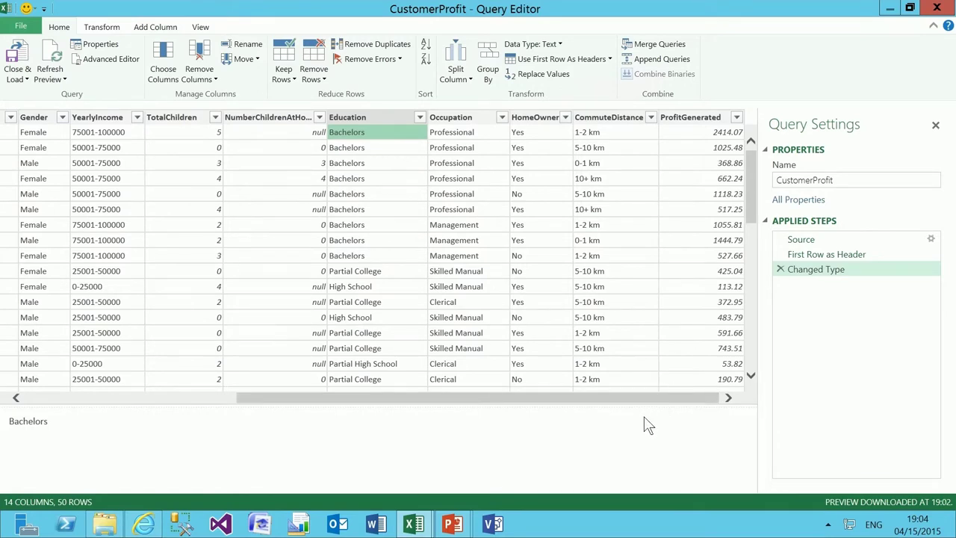
{"action": "left_click", "coordinate": [707, 135]}
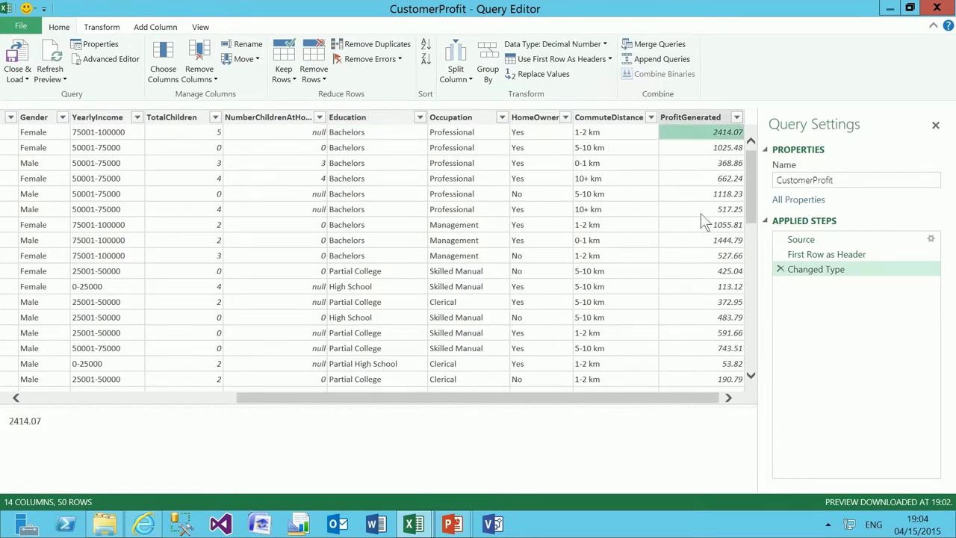
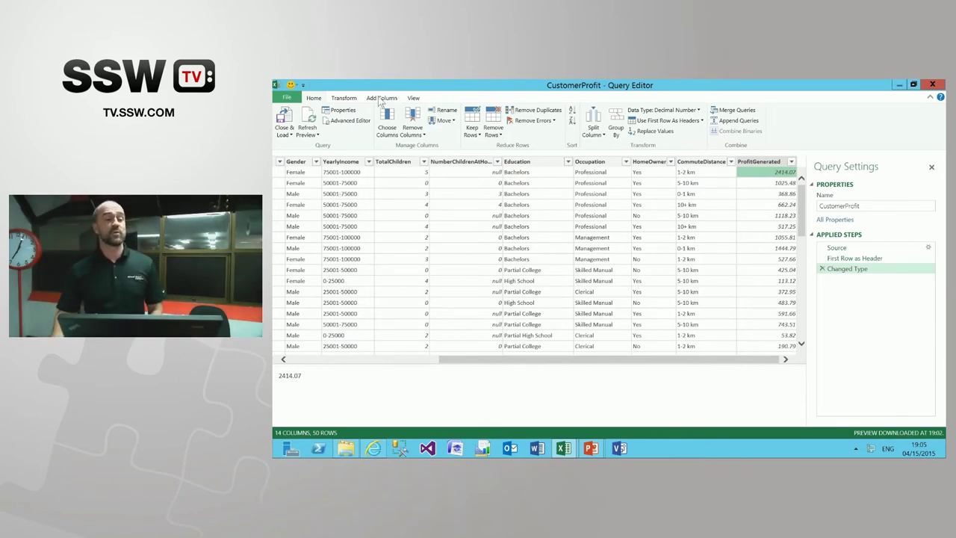
Add a custom column named ProfitLabel
{"action": "left_click", "coordinate": [288, 124]}
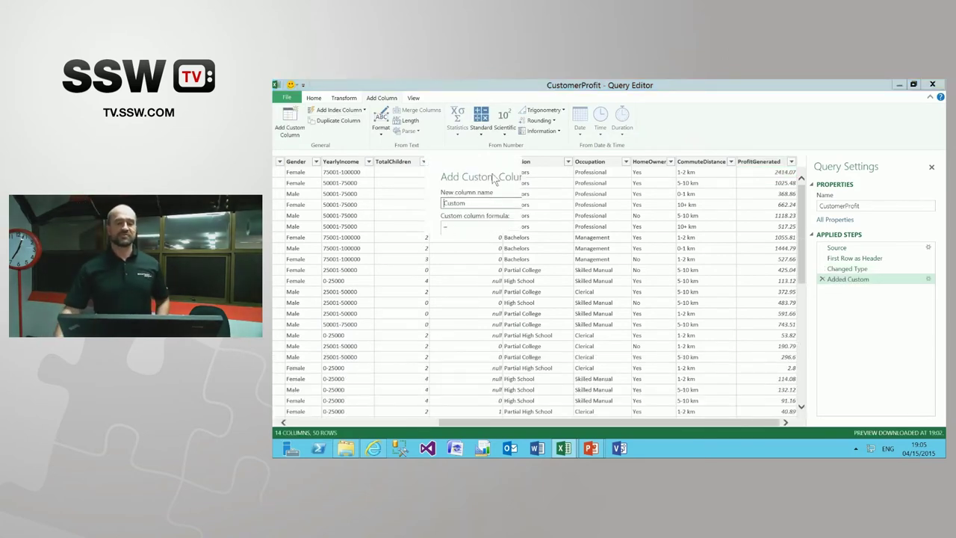
{"action": "left_click", "coordinate": [286, 127]}
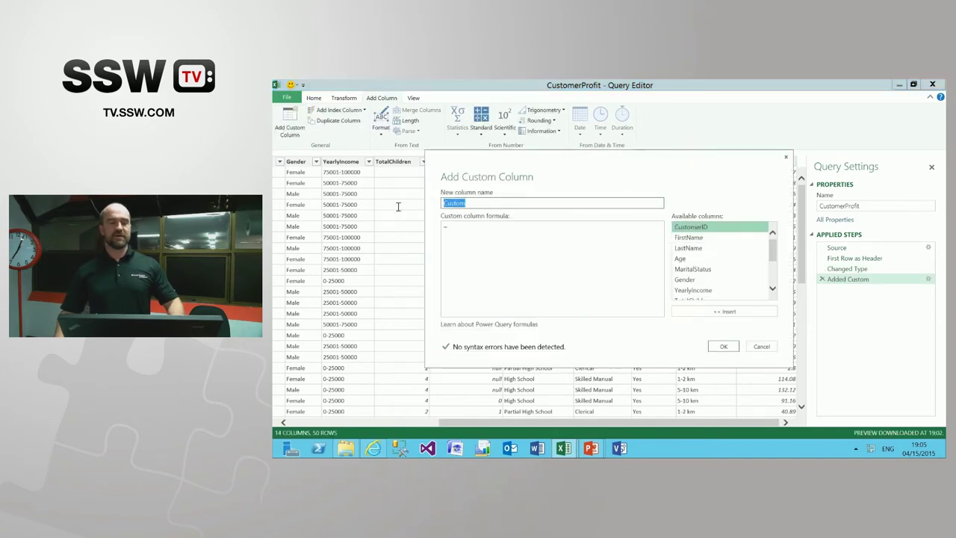
{"action": "type", "text": "Prof"}
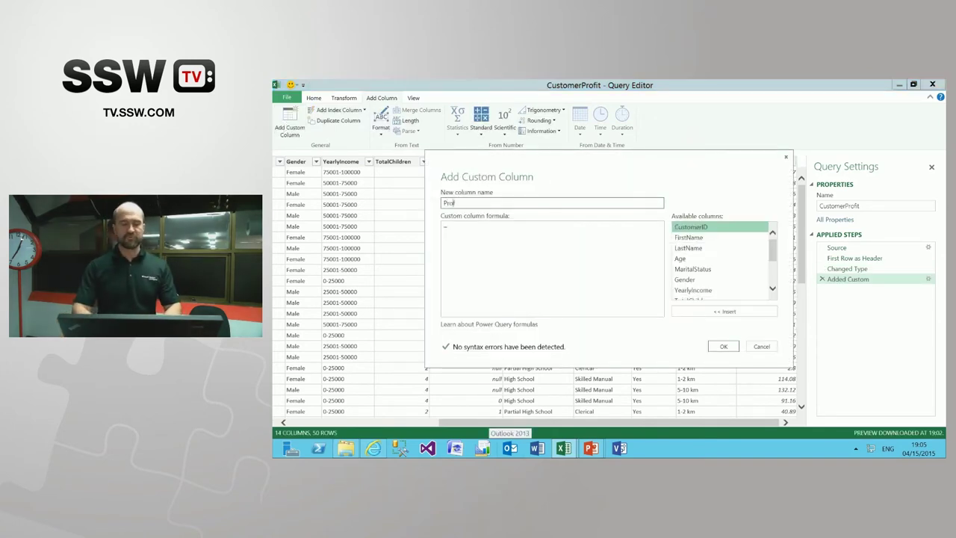
{"action": "type", "text": "itLabel"}
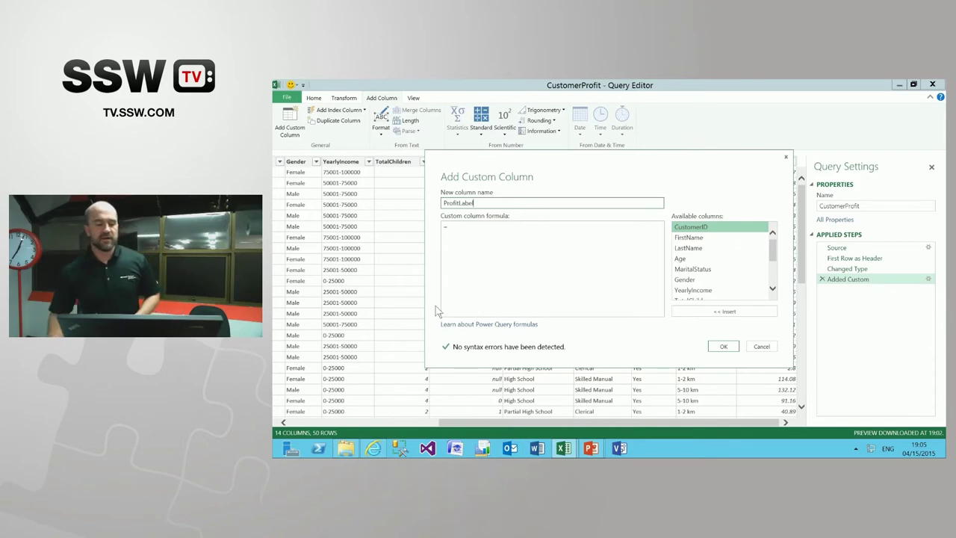
Begin the formula: ProfitGenerated under 100 gives "VeryLow", else under 500 gives "Low"
{"action": "left_click", "coordinate": [464, 236]}
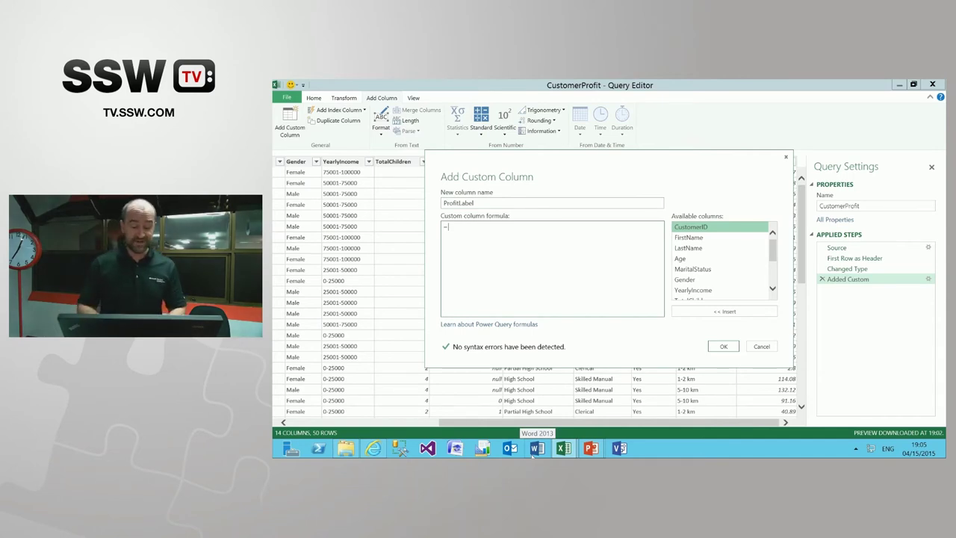
{"action": "type", "text": "if"}
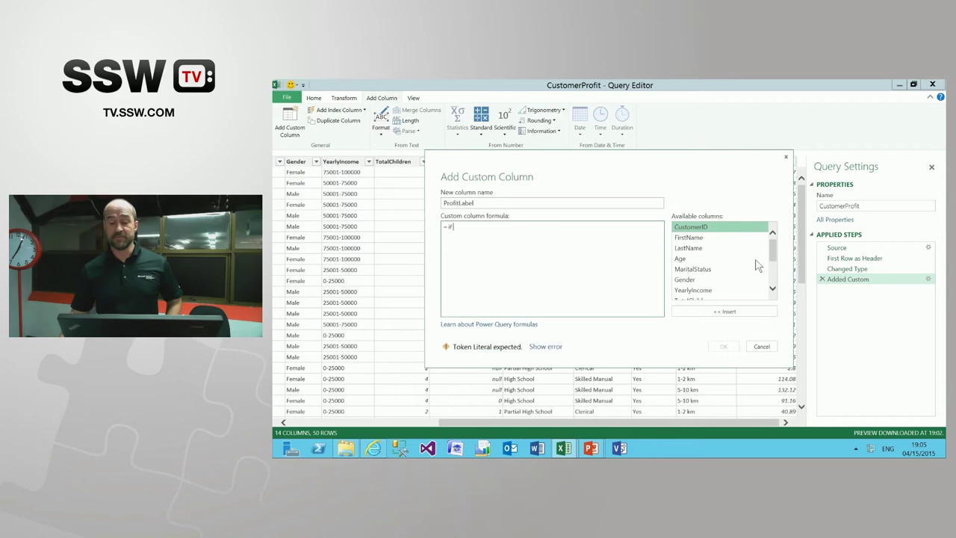
{"action": "scroll", "coordinate": [770, 254], "scroll_direction": "down", "scroll_amount": 2}
{"action": "left_click", "coordinate": [707, 294]}
{"action": "double_click", "coordinate": [707, 295]}
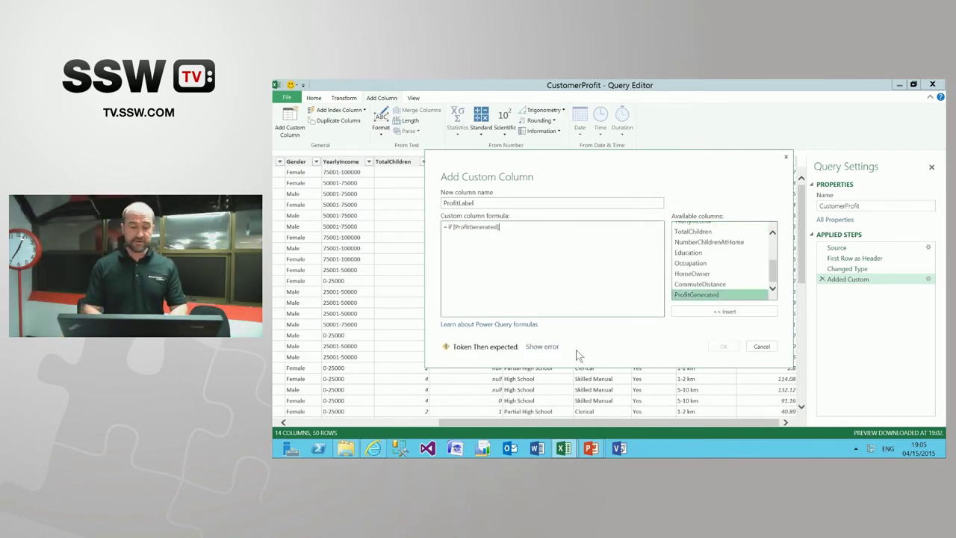
{"action": "type", "text": "< 100 then \"V"}
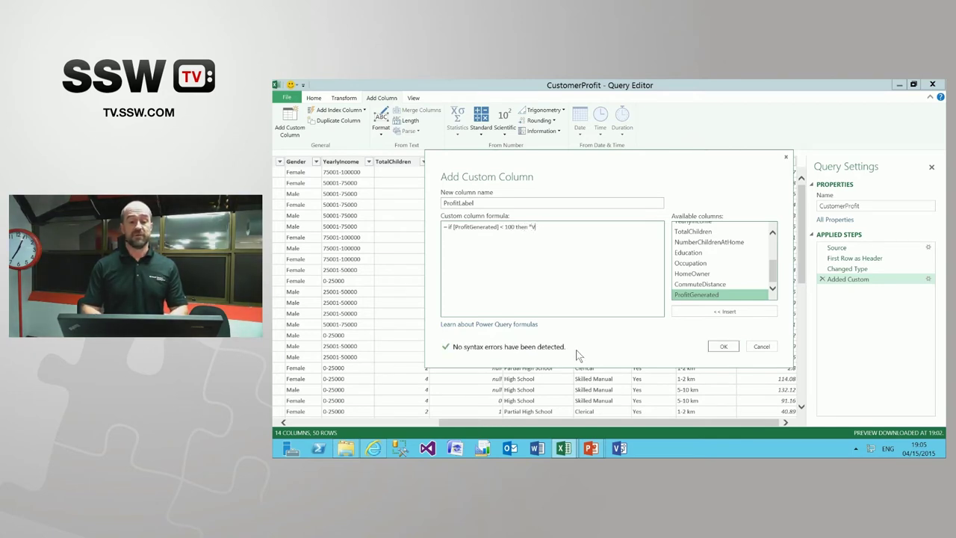
{"action": "type", "text": "eryLow\" else if"}
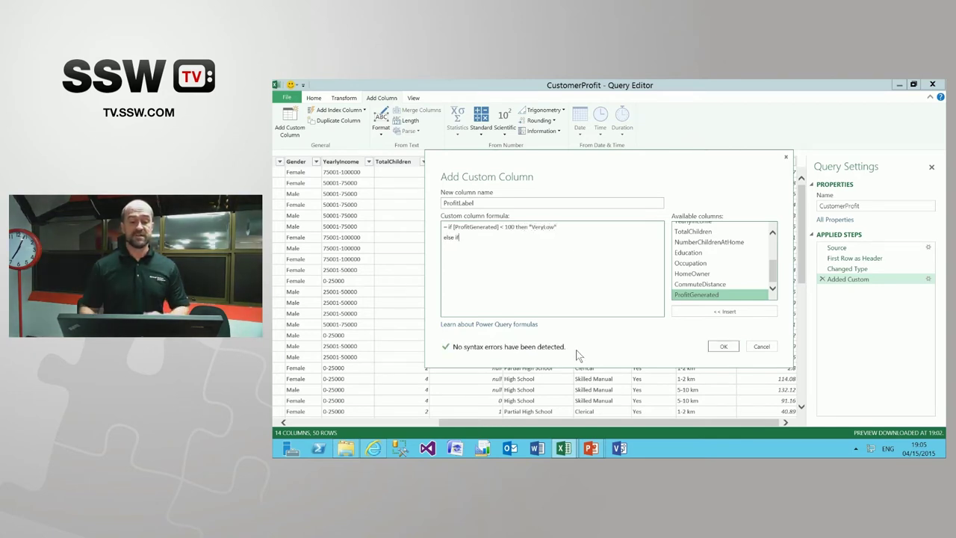
{"action": "double_click", "coordinate": [698, 296]}
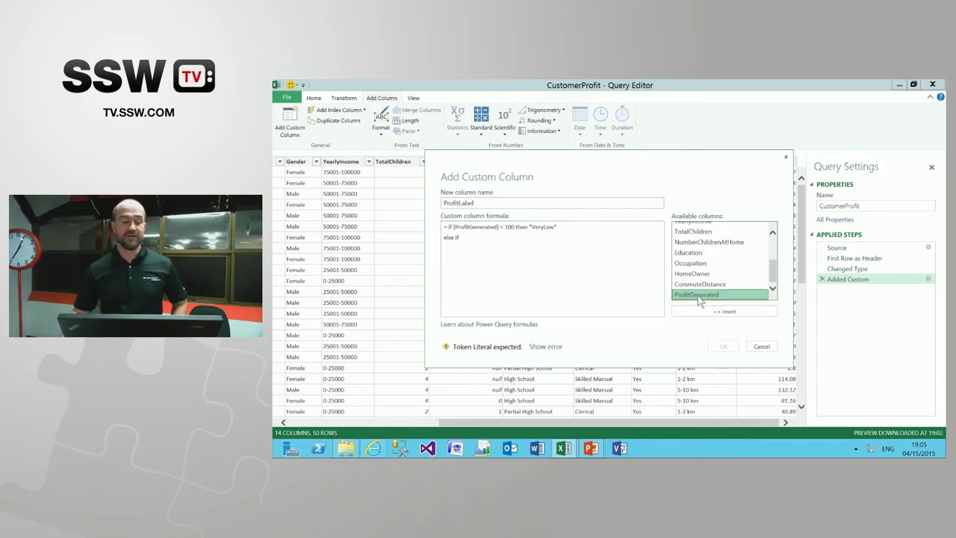
{"action": "type", "text": "< 500 then \"Low"}
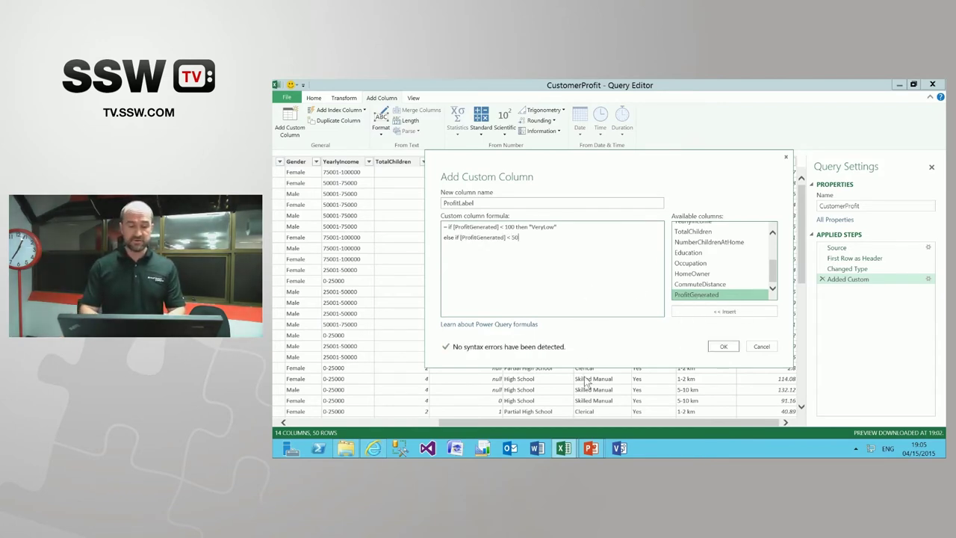
{"action": "type", "text": "\""}
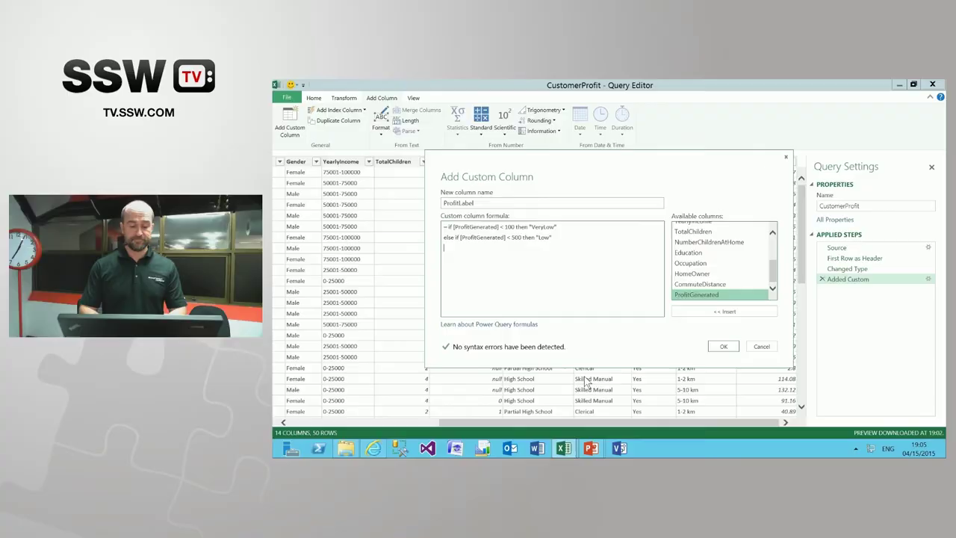
Finish the formula: ProfitGenerated under 1500 gives "Middium", otherwise "High"
{"action": "key", "text": "Return"}
{"action": "type", "text": "es"}
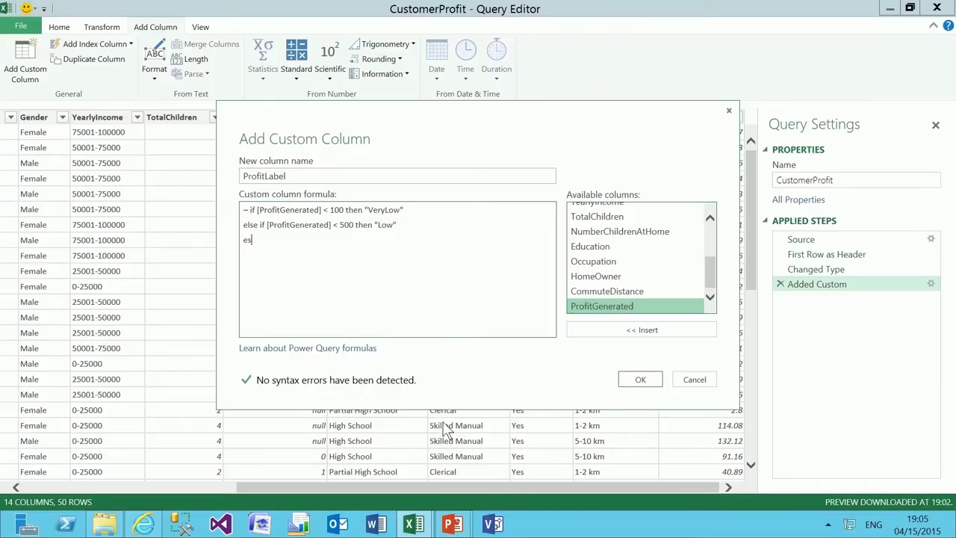
{"action": "key", "text": "BackSpace"}
{"action": "type", "text": "lse if"}
{"action": "double_click", "coordinate": [611, 302]}
{"action": "type", "text": "< 1500 then \"Mid"}
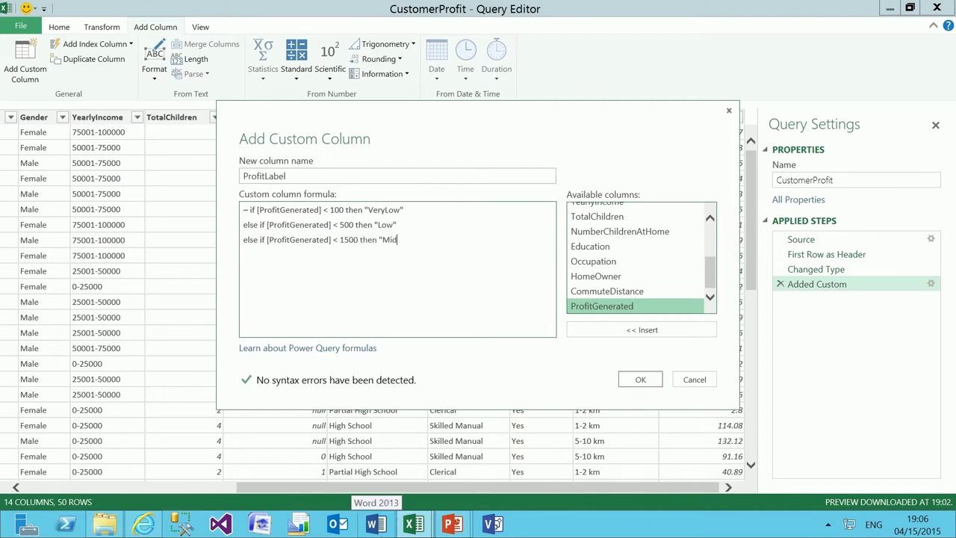
{"action": "type", "text": "dium\""}
{"action": "key", "text": "Return"}
{"action": "type", "text": "else \"Hi"}
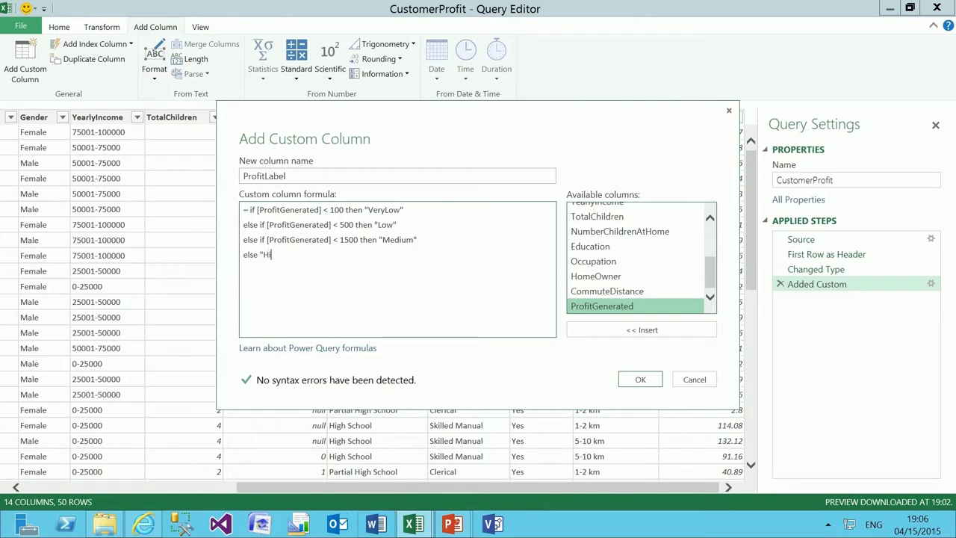
{"action": "type", "text": "gh\""}
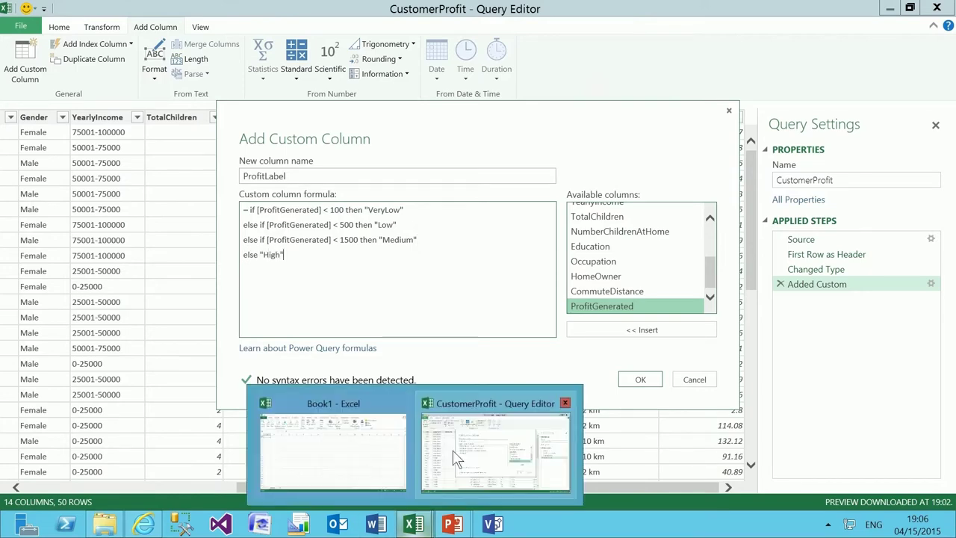
Create the ProfitLabel column and group the rows by ProfitLabel with a row count
{"action": "left_click", "coordinate": [635, 380]}
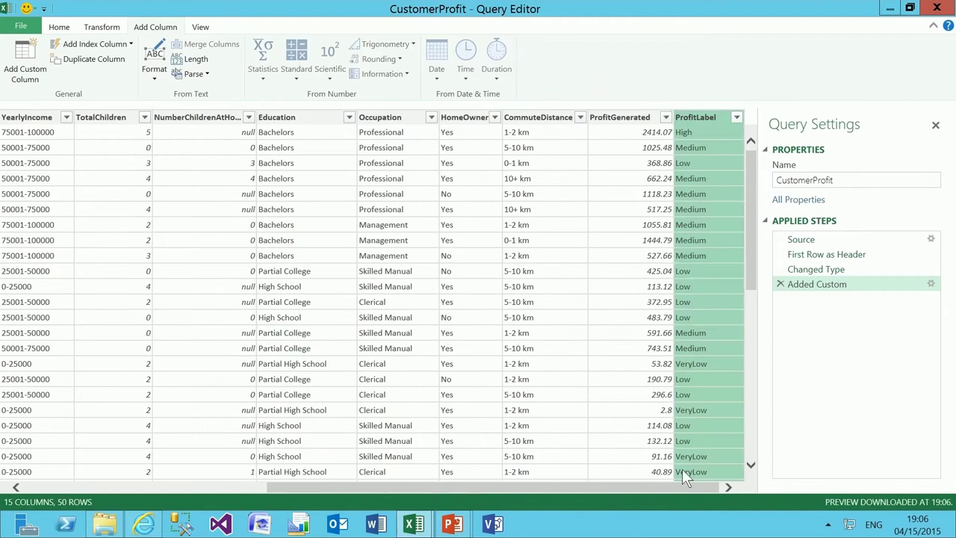
{"action": "right_click", "coordinate": [698, 115]}
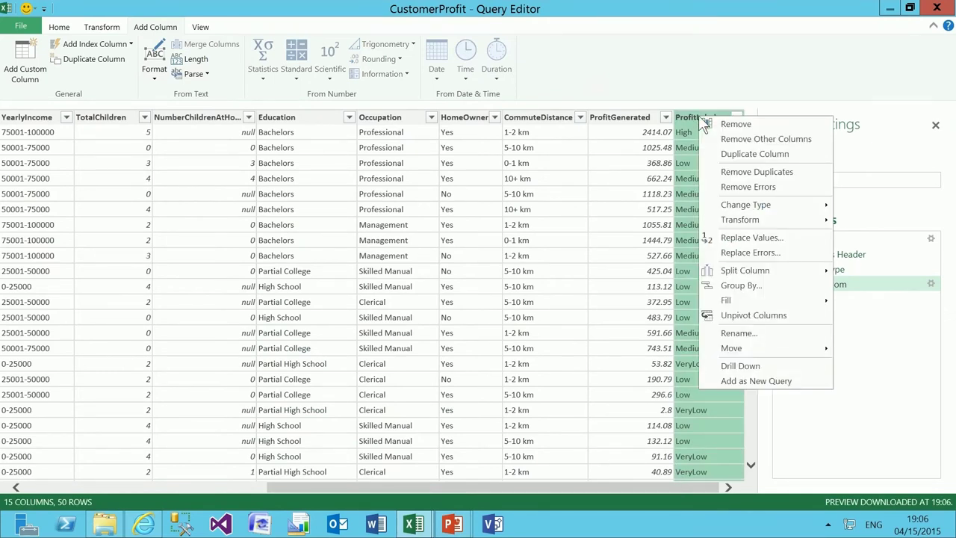
{"action": "left_click", "coordinate": [763, 286]}
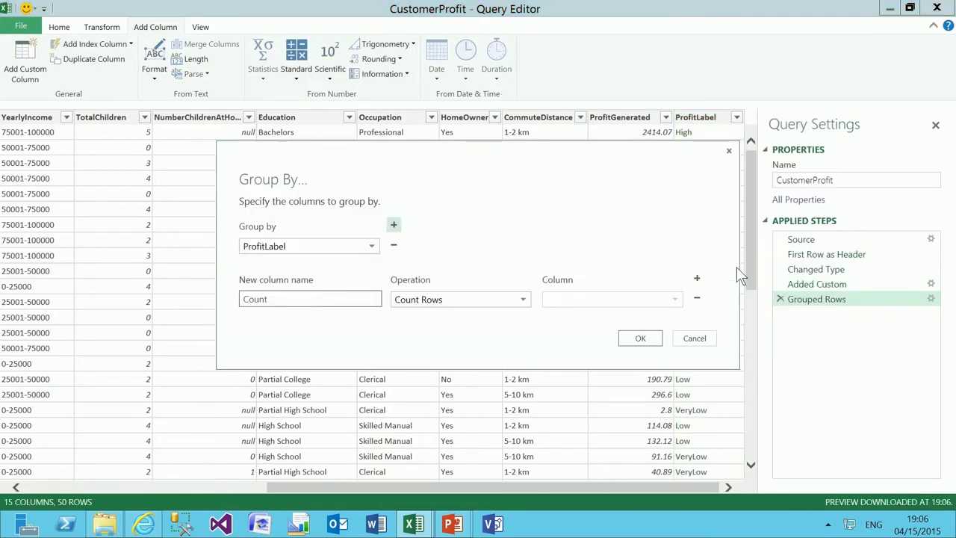
{"action": "left_click", "coordinate": [644, 337]}
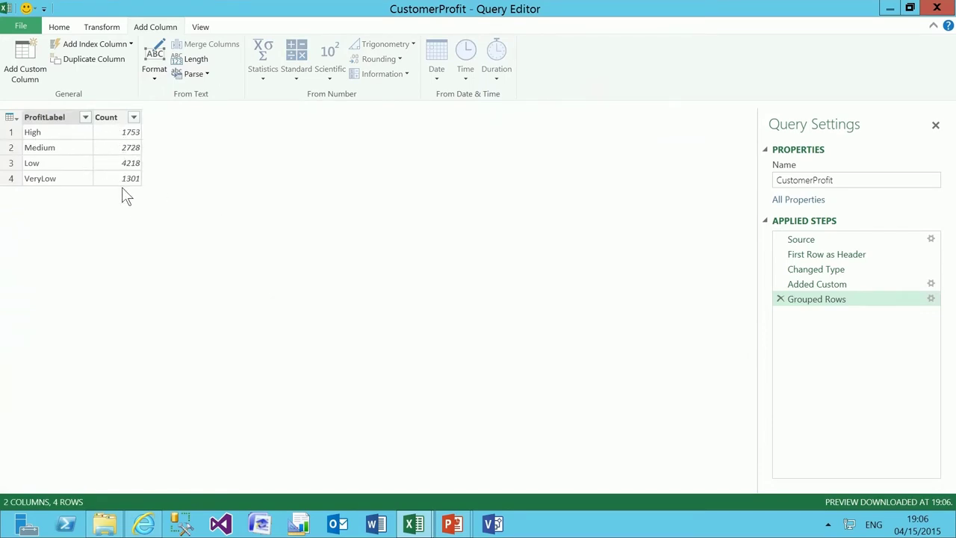
Check the High (1753) and VeryLow (1301) counts, then delete the Grouped Rows step
{"action": "left_click", "coordinate": [133, 137]}
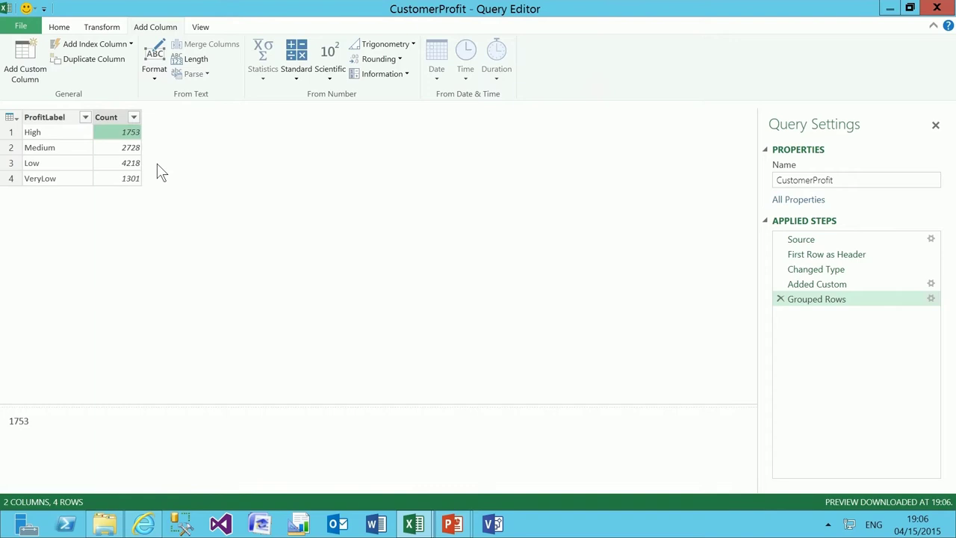
{"action": "left_click", "coordinate": [125, 181]}
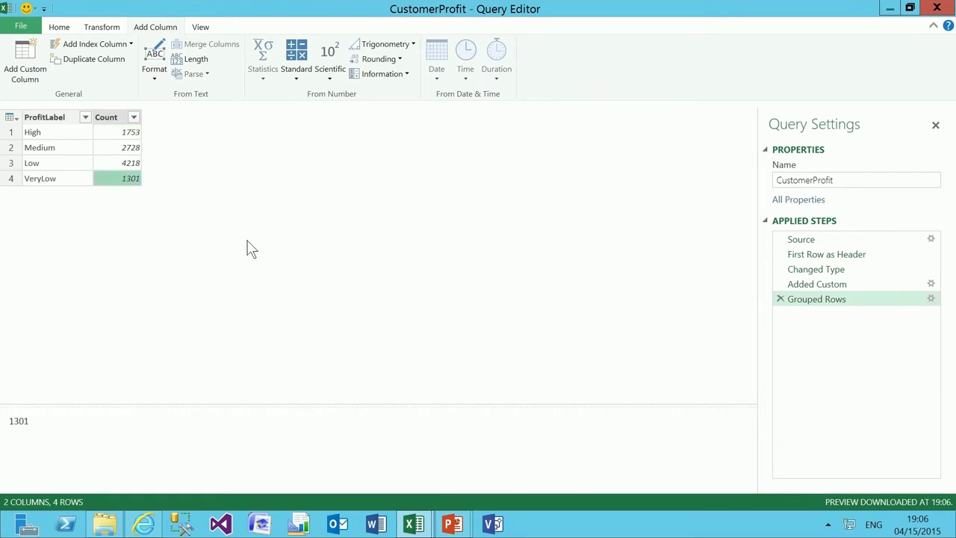
{"action": "left_click", "coordinate": [780, 299]}
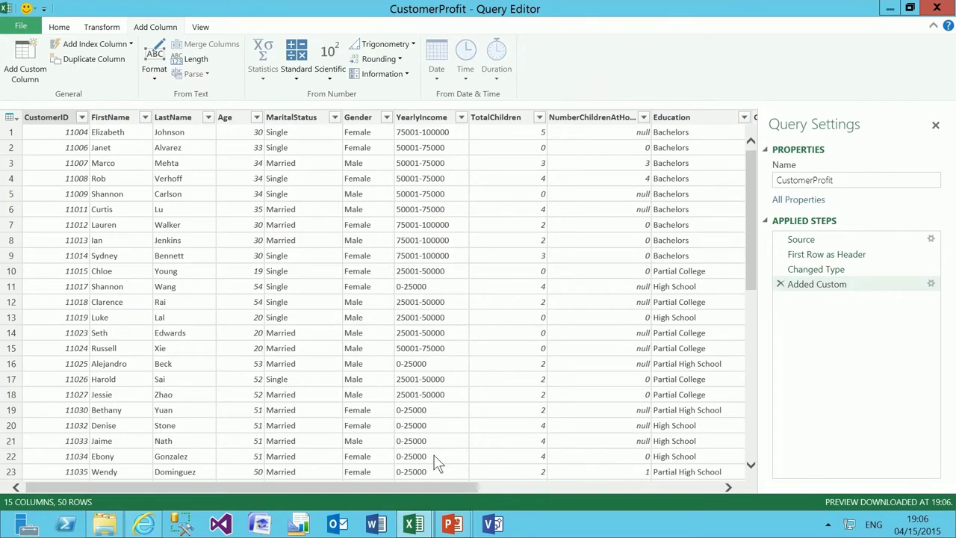
Close the Query Editor and load the CustomerProfit query into a worksheet
{"action": "left_click", "coordinate": [59, 29]}
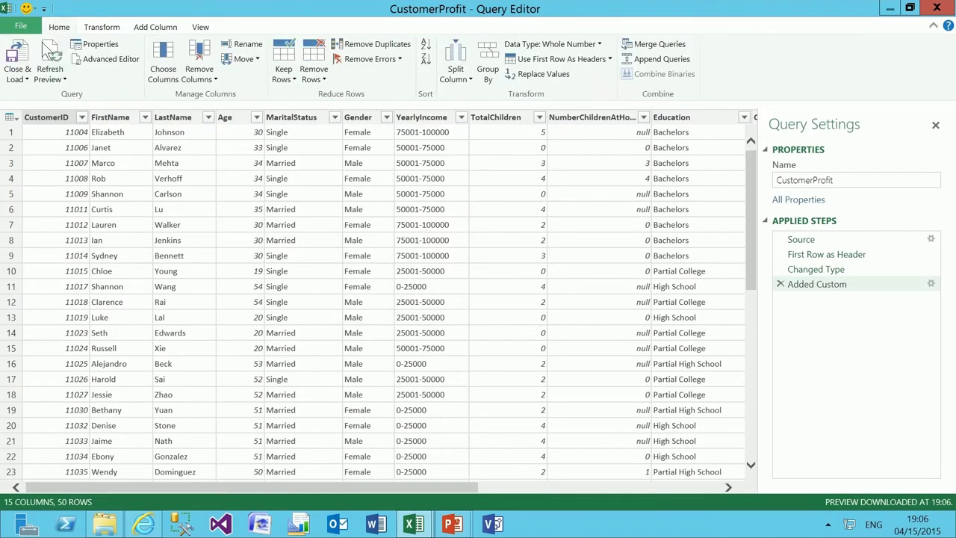
{"action": "left_click", "coordinate": [22, 63]}
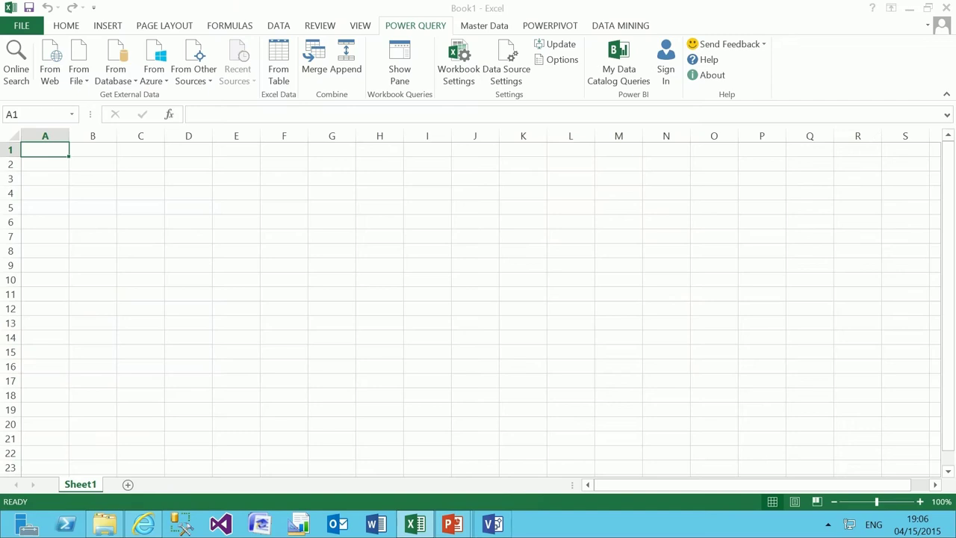
{"action": "mouse_move", "coordinate": [452, 524]}
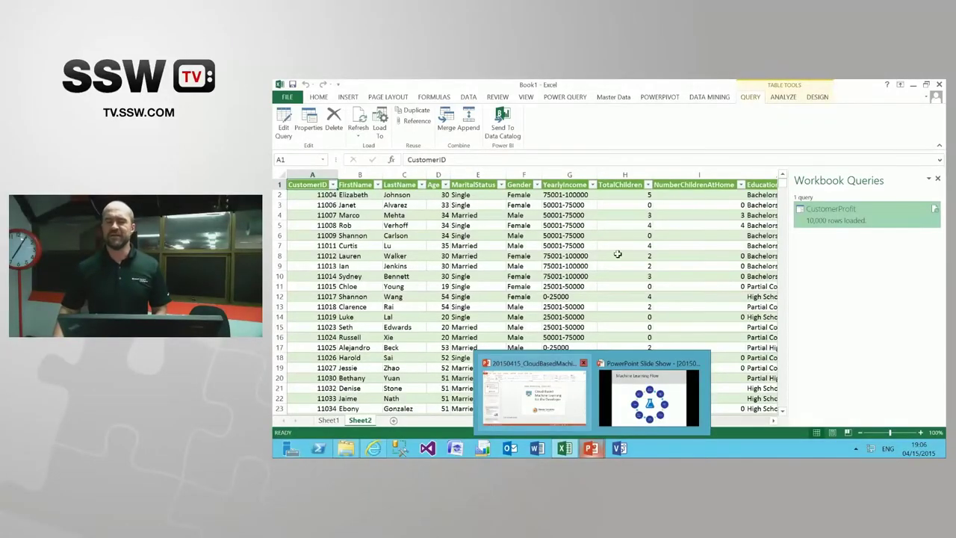
Review the query's Load To options, including the Data Model option, and cancel without changes
{"action": "right_click", "coordinate": [852, 216]}
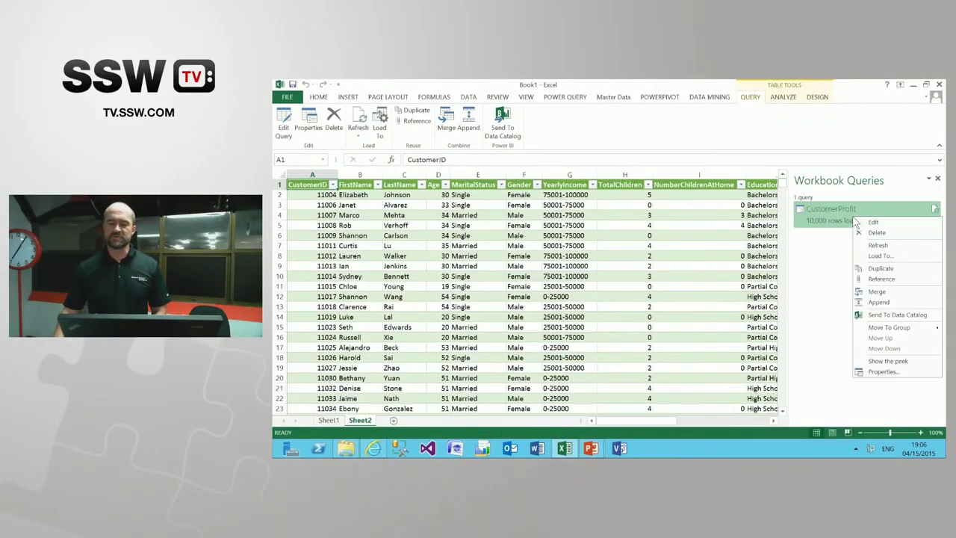
{"action": "left_click", "coordinate": [888, 259]}
{"action": "left_click", "coordinate": [572, 272]}
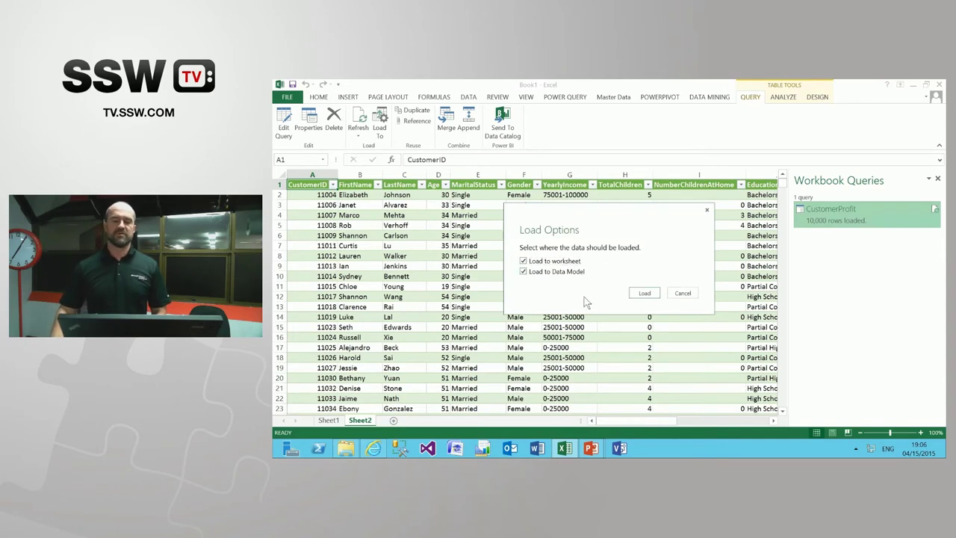
{"action": "mouse_move", "coordinate": [590, 449]}
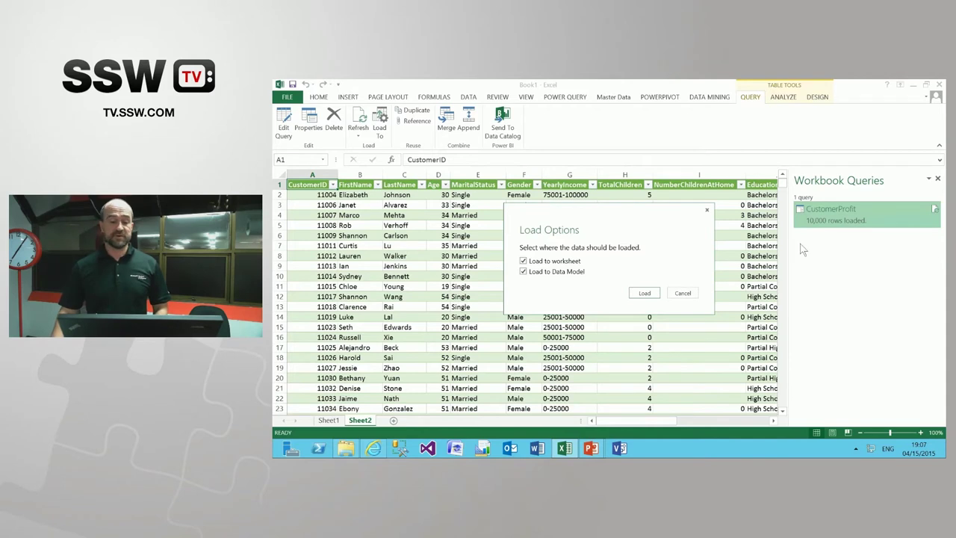
{"action": "left_click", "coordinate": [684, 293]}
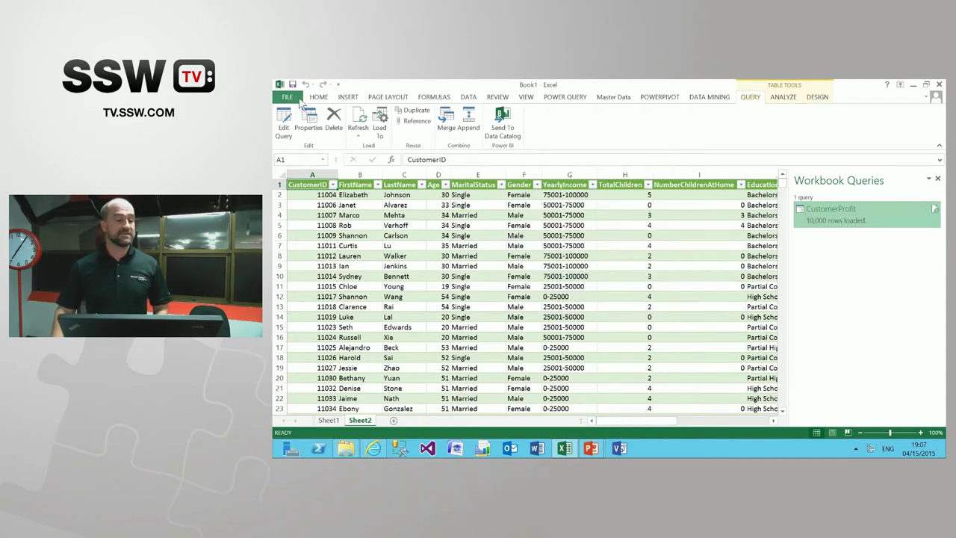
Save As into the D:\AzureMachineLearning folder
{"action": "left_click", "coordinate": [293, 98]}
{"action": "left_click", "coordinate": [298, 184]}
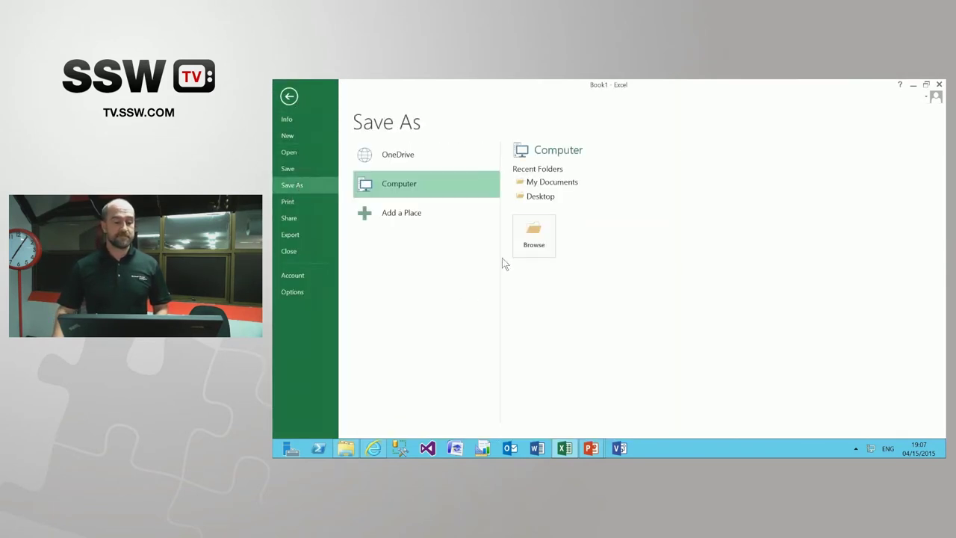
{"action": "left_click", "coordinate": [535, 238]}
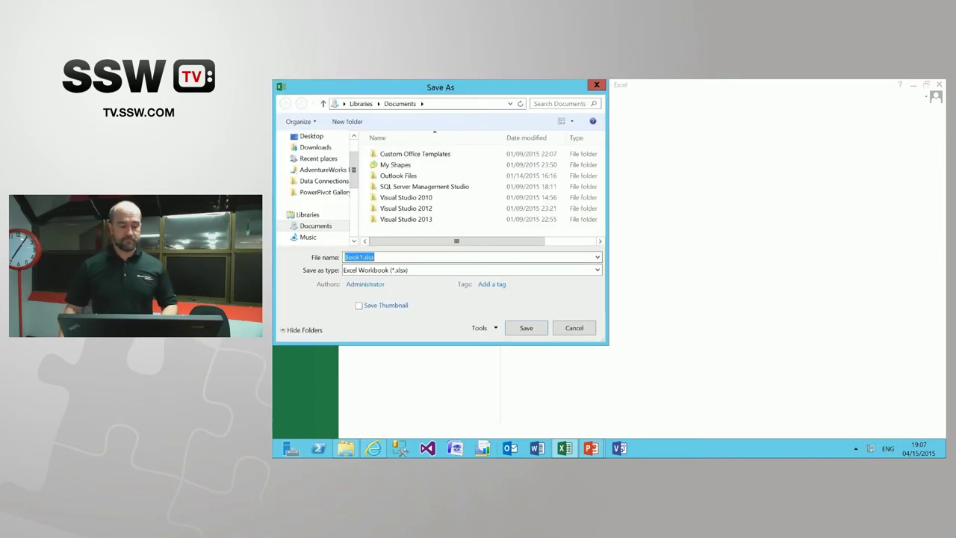
{"action": "type", "text": "d:\\"}
{"action": "key", "text": "Return"}
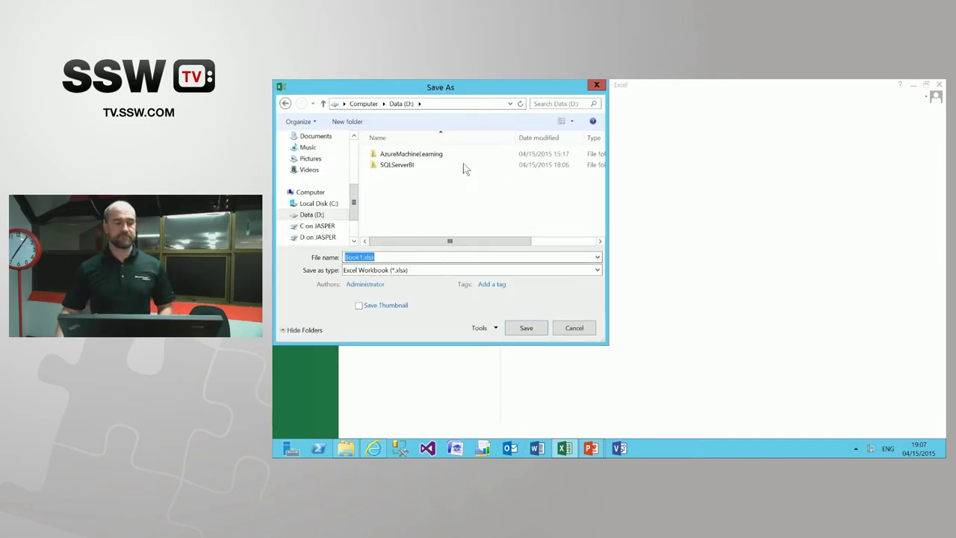
{"action": "double_click", "coordinate": [444, 155]}
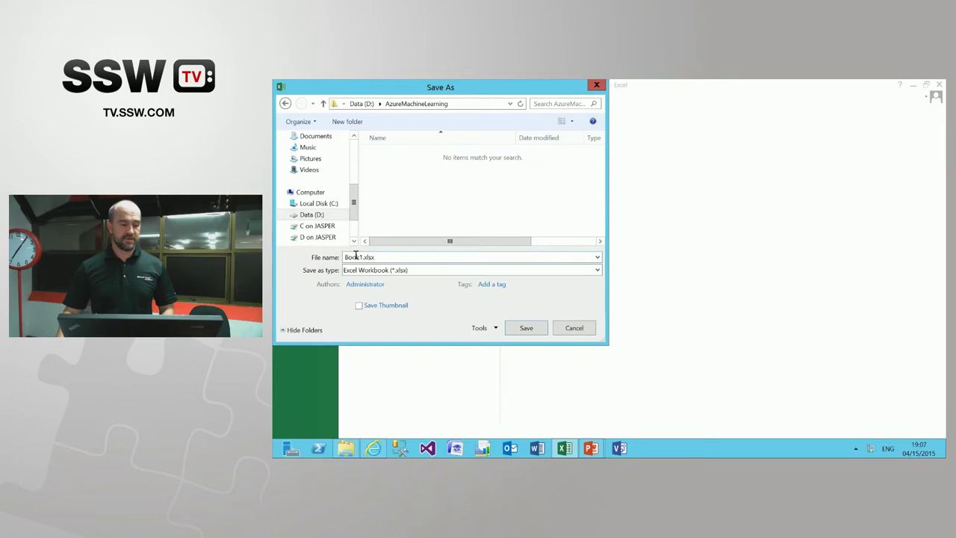
Save the active sheet as CSV (MS-DOS) named PreparedCustomerProfit, keeping the CSV format
{"action": "left_click", "coordinate": [381, 269]}
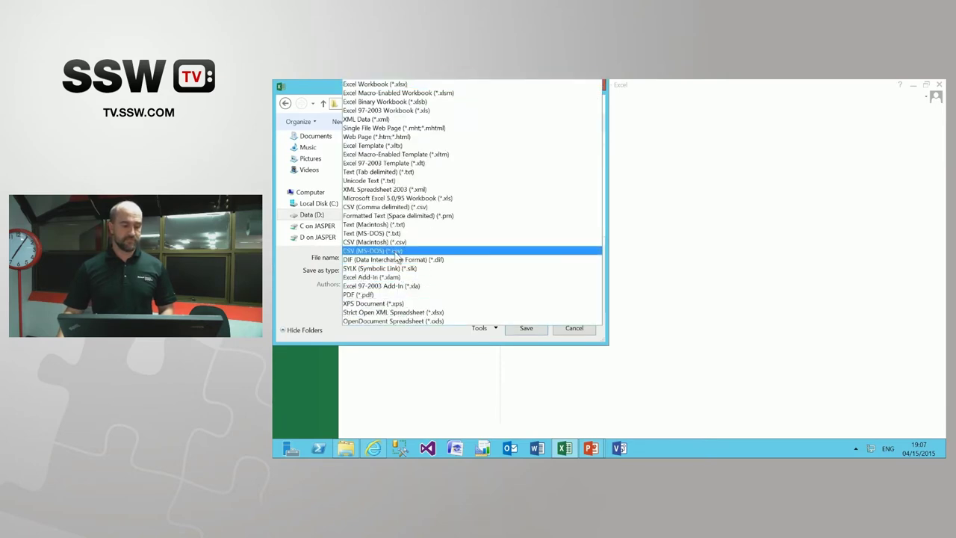
{"action": "left_click", "coordinate": [396, 253]}
{"action": "left_click", "coordinate": [396, 257]}
{"action": "type", "text": "Pre"}
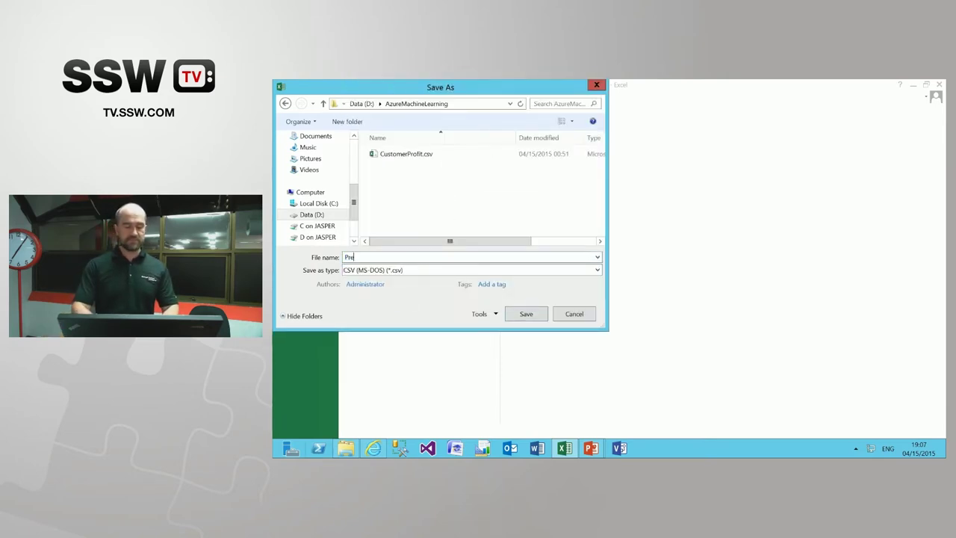
{"action": "type", "text": "daredCustomerProfit"}
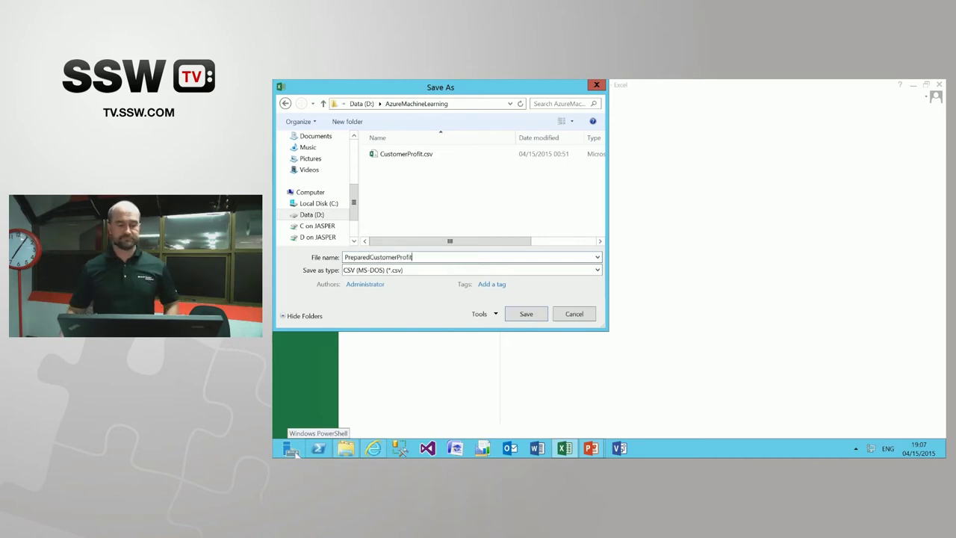
{"action": "left_click", "coordinate": [523, 314]}
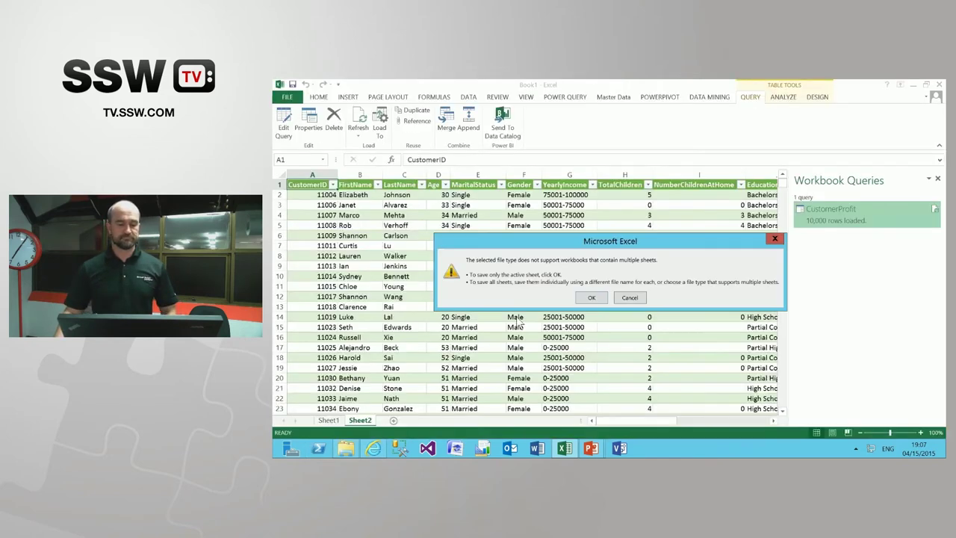
{"action": "left_click", "coordinate": [591, 297]}
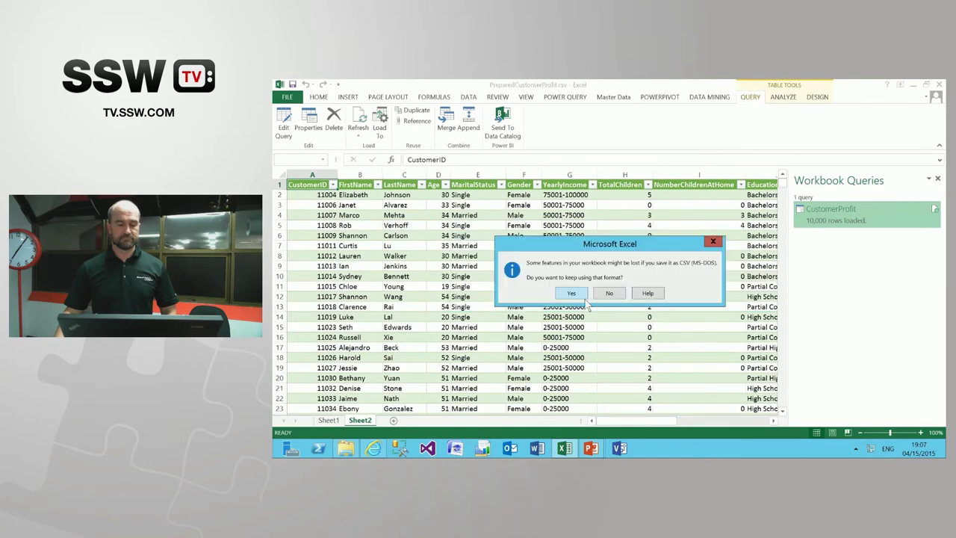
{"action": "left_click", "coordinate": [573, 293]}
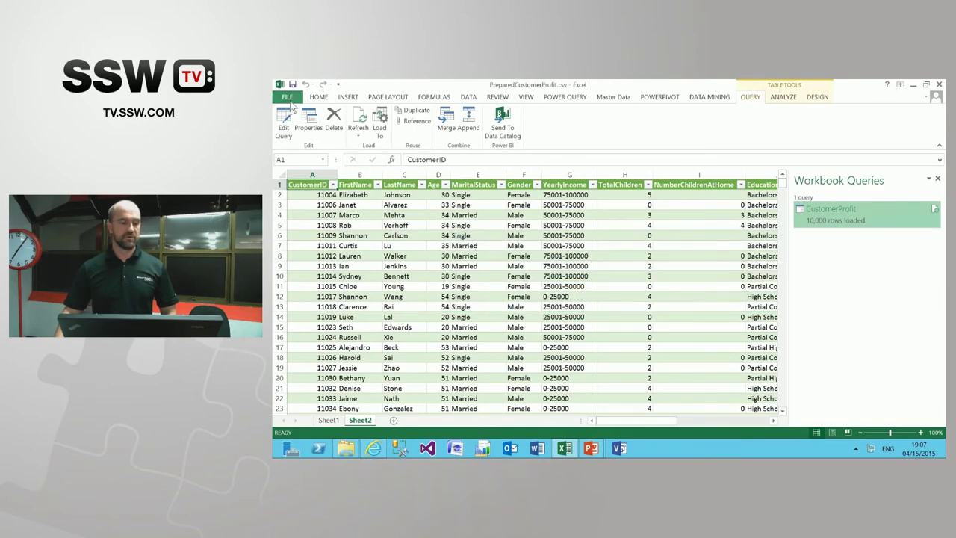
Close the workbook without saving further changes and exit Excel
{"action": "left_click", "coordinate": [287, 97]}
{"action": "left_click", "coordinate": [939, 85]}
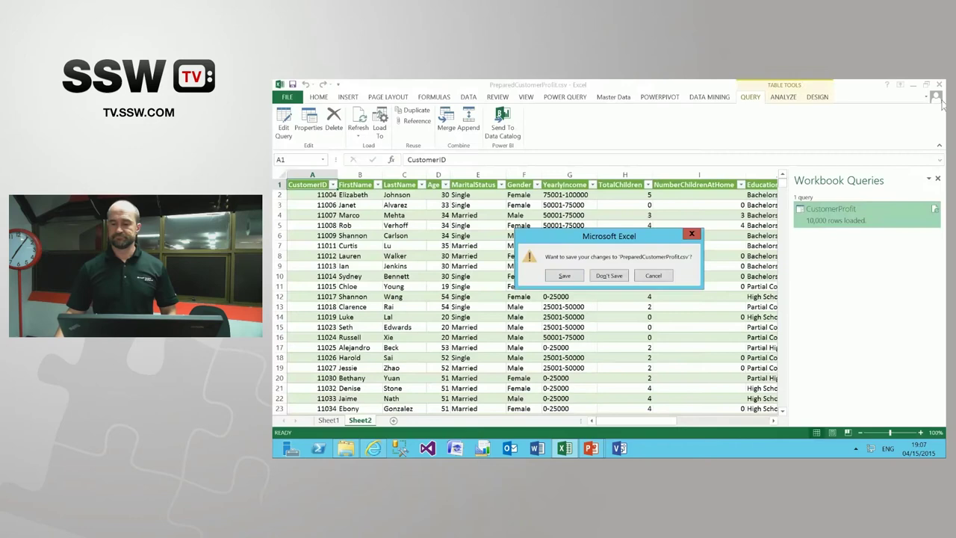
{"action": "left_click", "coordinate": [611, 277]}
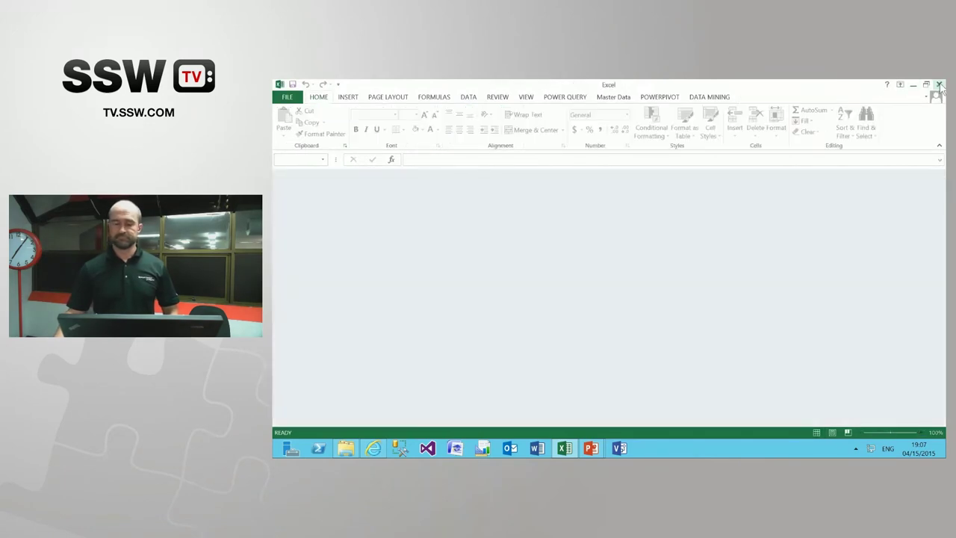
{"action": "left_click", "coordinate": [938, 84]}
Select PreparedCustomerProfit.csv in Explorer, then return to the PowerPoint slide show
{"action": "left_click", "coordinate": [565, 209]}
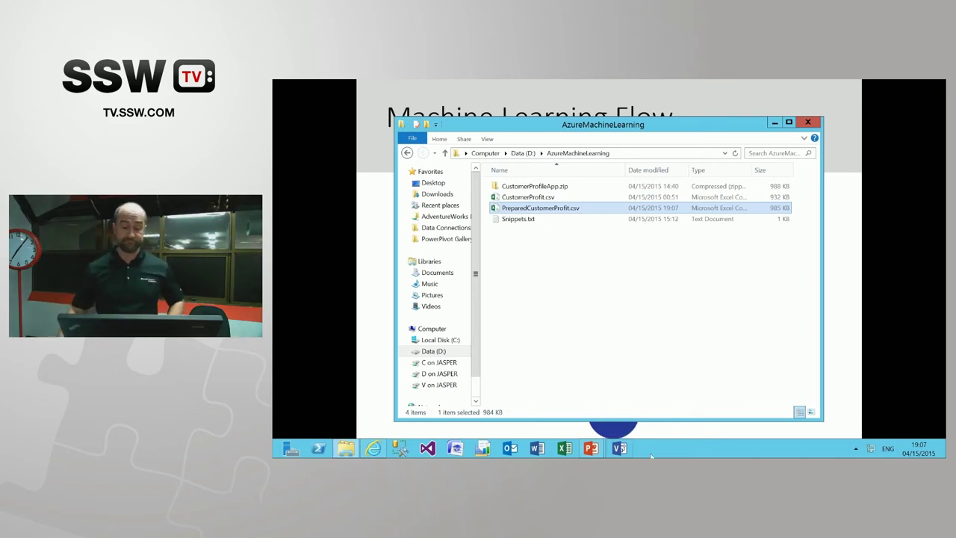
{"action": "left_click", "coordinate": [591, 448]}
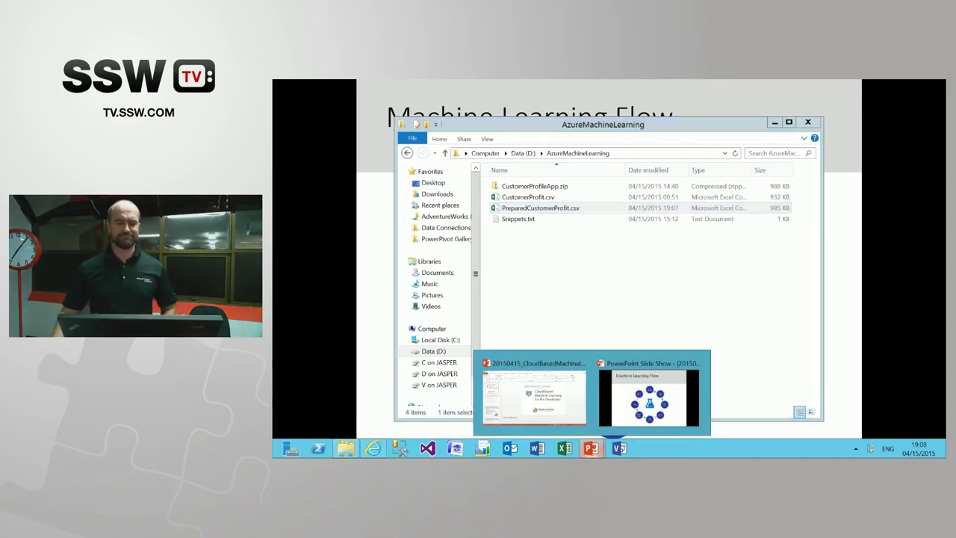
{"action": "left_click", "coordinate": [649, 395]}
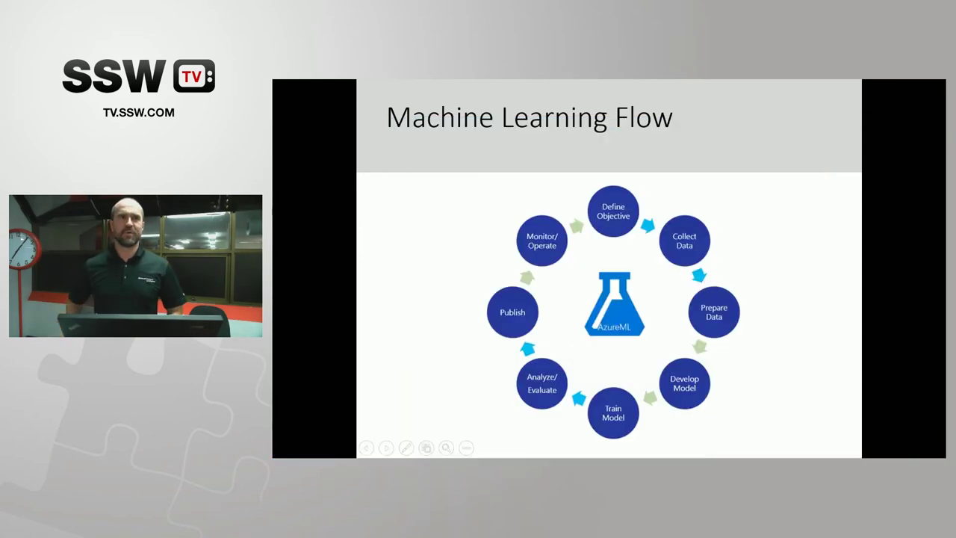
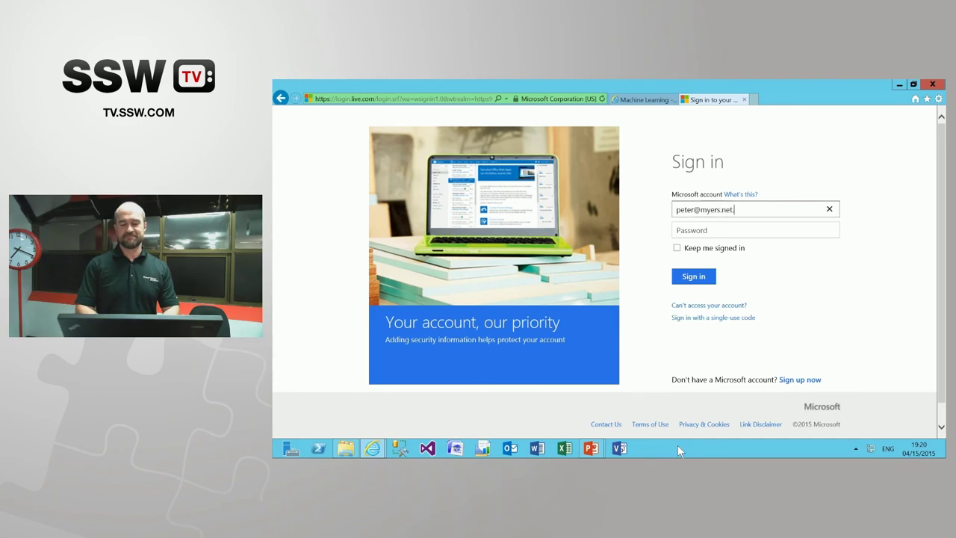
Sign in with the account password and the two-step verification code
{"action": "key", "text": "Tab"}
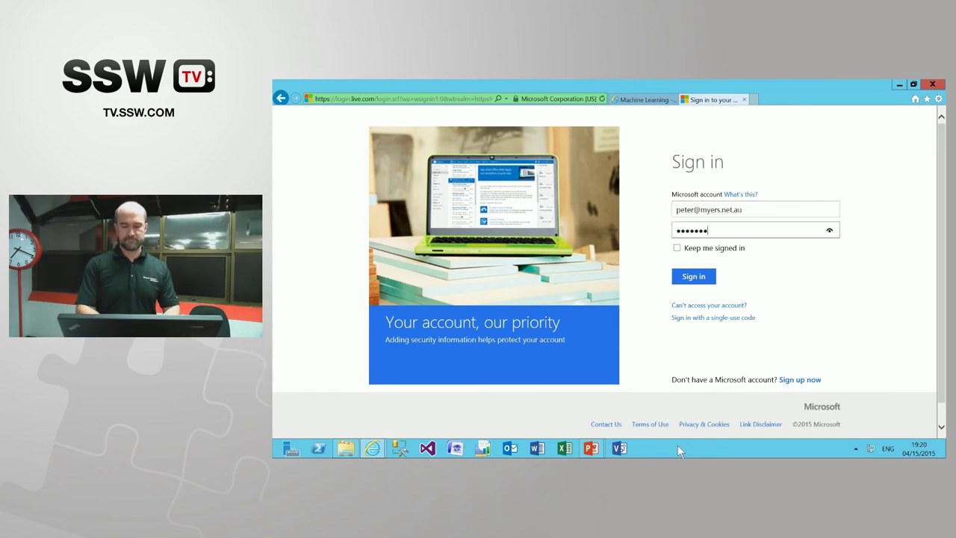
{"action": "key", "text": "Return"}
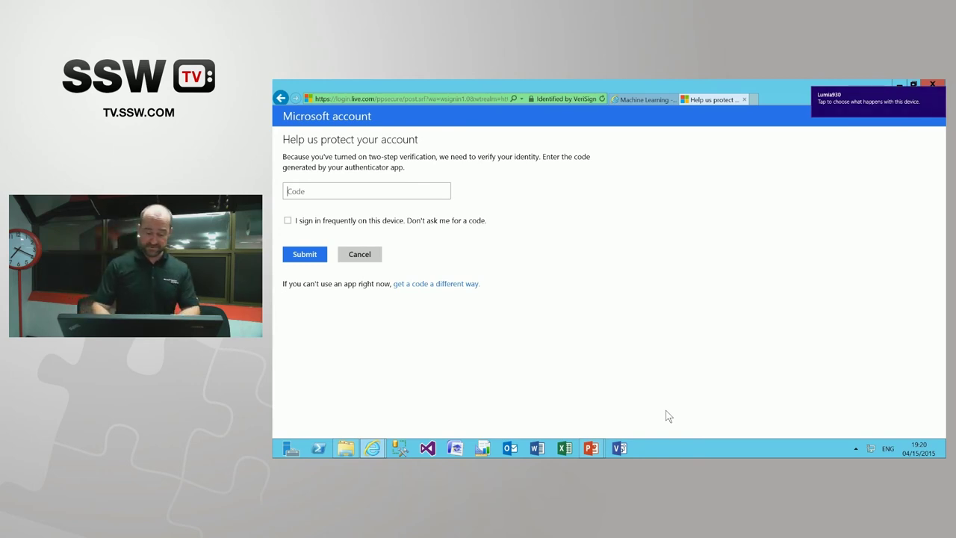
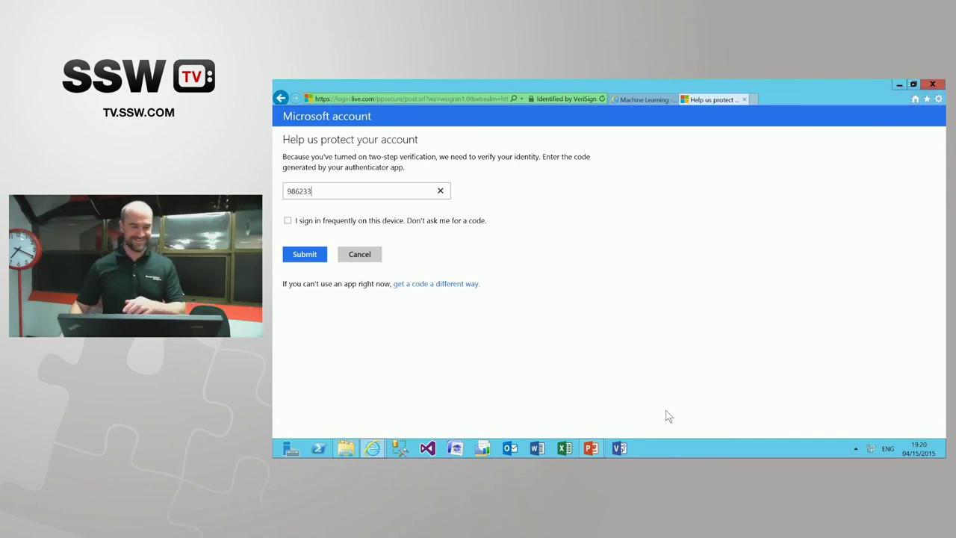
{"action": "left_click", "coordinate": [302, 255]}
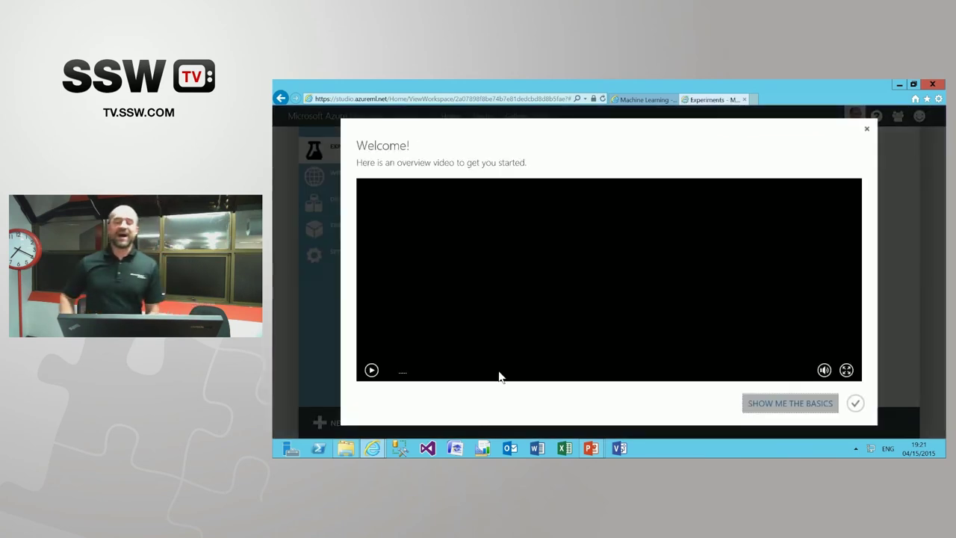
Dismiss the Welcome overview and choose Dataset in the New panel
{"action": "left_click", "coordinate": [866, 129]}
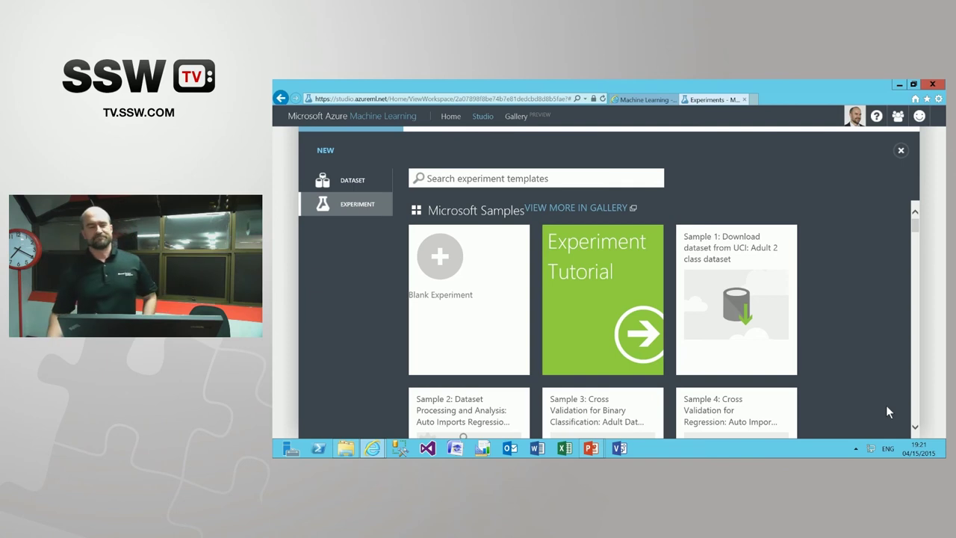
{"action": "left_click", "coordinate": [344, 183]}
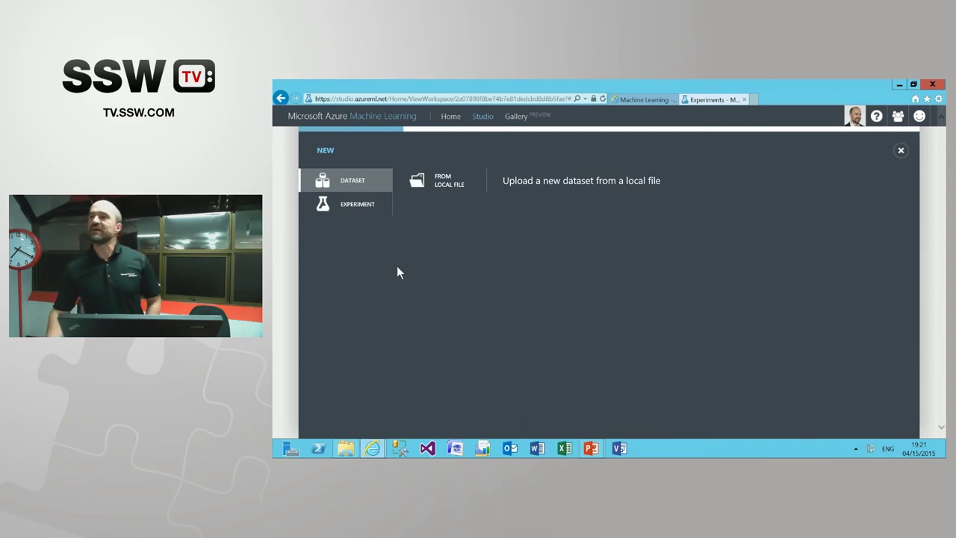
Upload D:\AzureMachineLearning\PreparedCustomerProfit.csv from a local file as a new dataset
{"action": "left_click", "coordinate": [440, 183]}
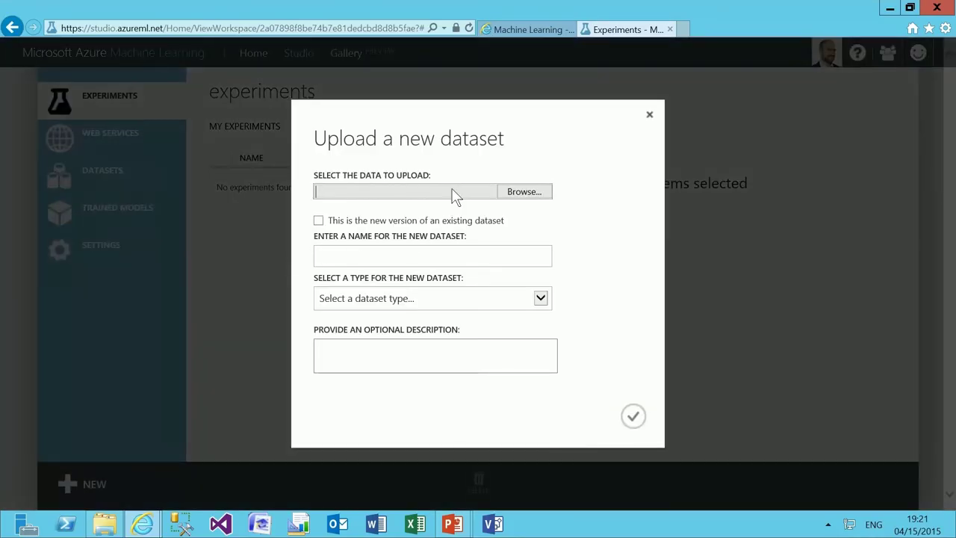
{"action": "left_click", "coordinate": [524, 192]}
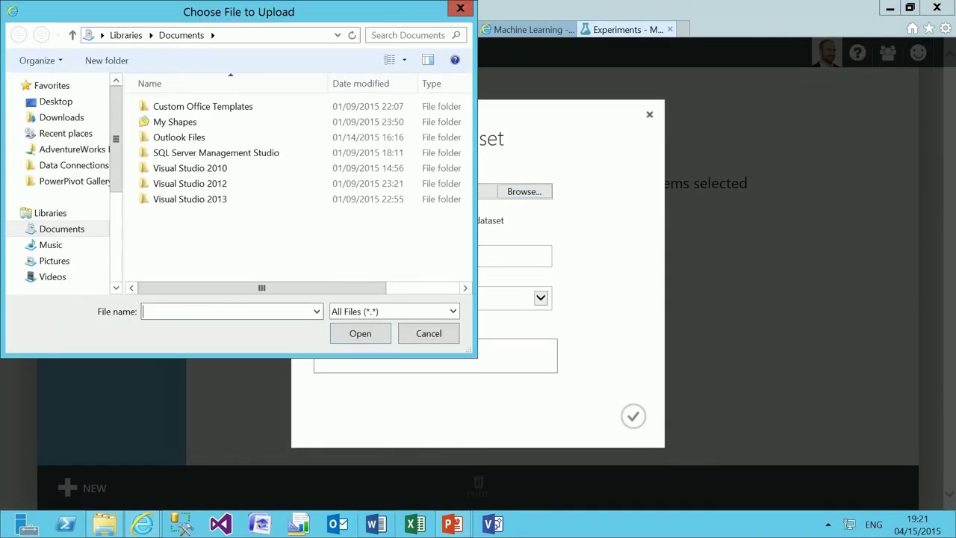
{"action": "type", "text": "d:"}
{"action": "key", "text": "Return"}
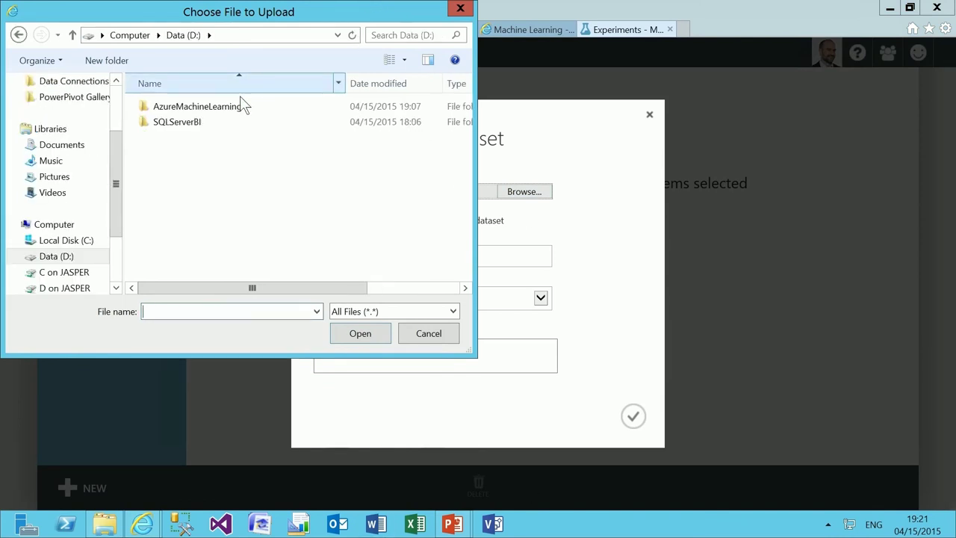
{"action": "double_click", "coordinate": [245, 109]}
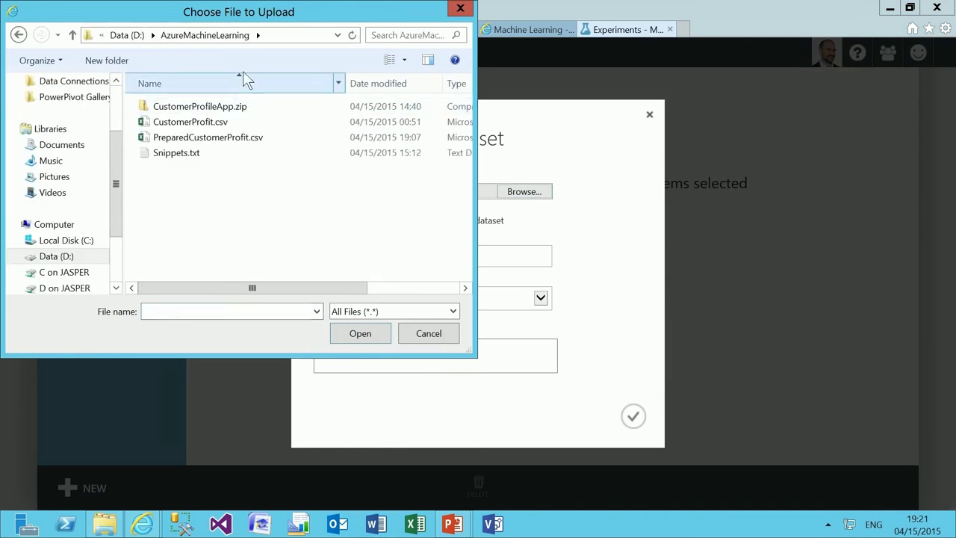
{"action": "left_click", "coordinate": [224, 139]}
{"action": "left_click", "coordinate": [362, 333]}
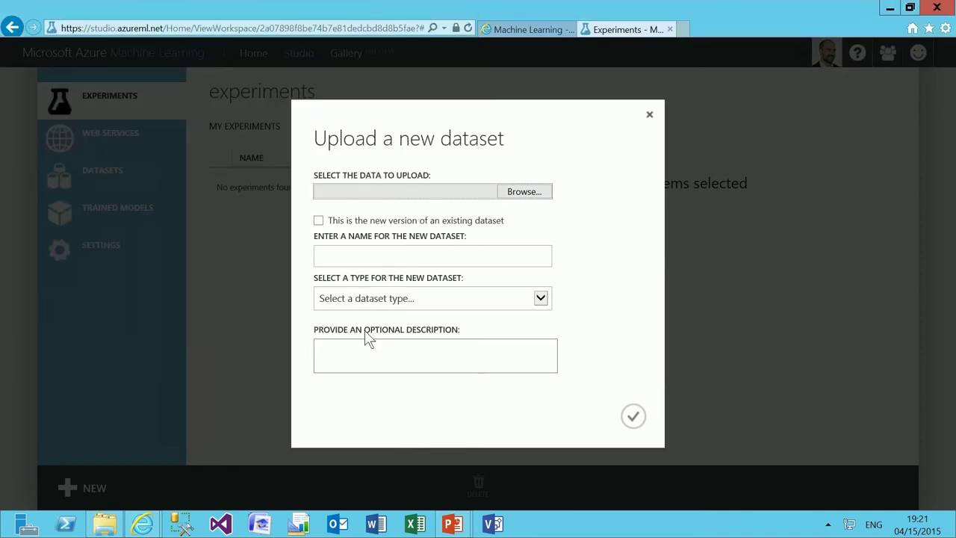
{"action": "left_click", "coordinate": [383, 353]}
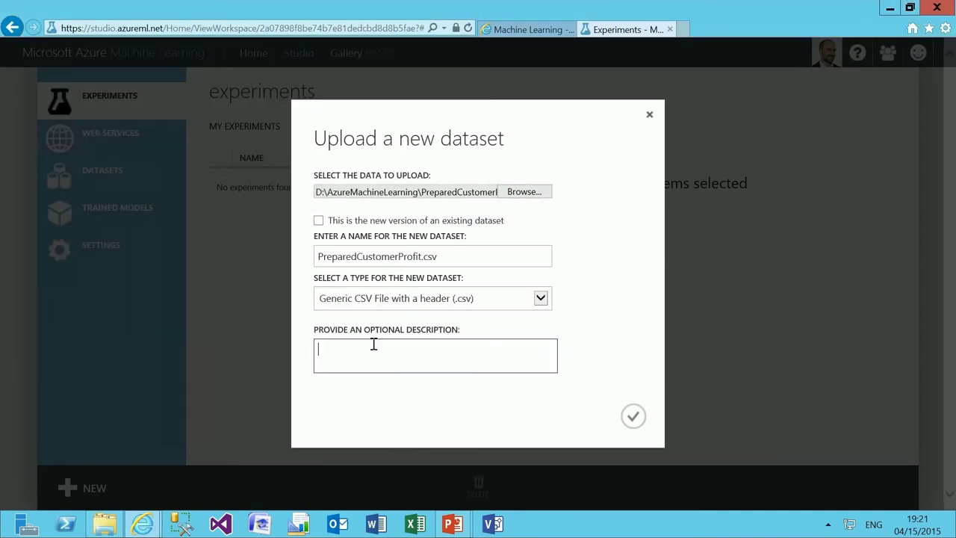
{"action": "left_click", "coordinate": [634, 416]}
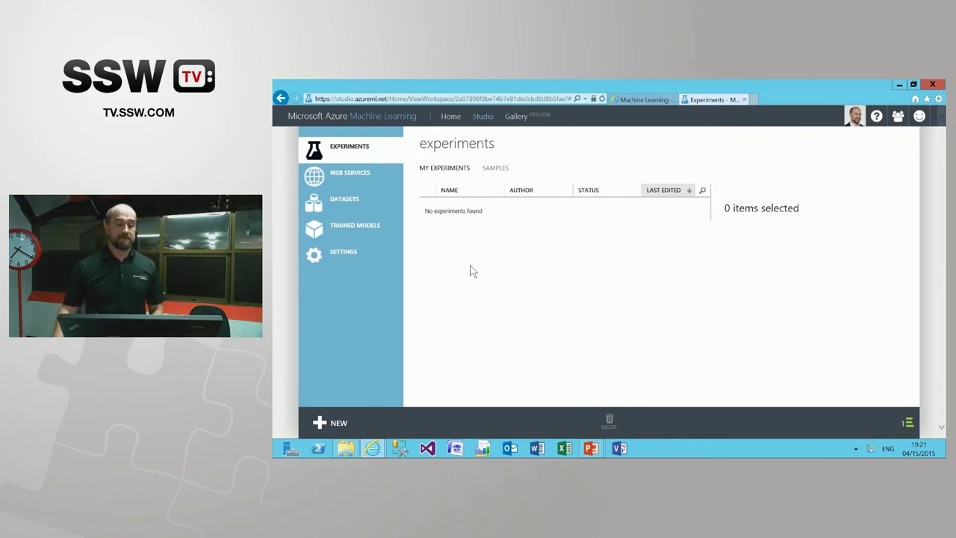
{"action": "left_click", "coordinate": [363, 207]}
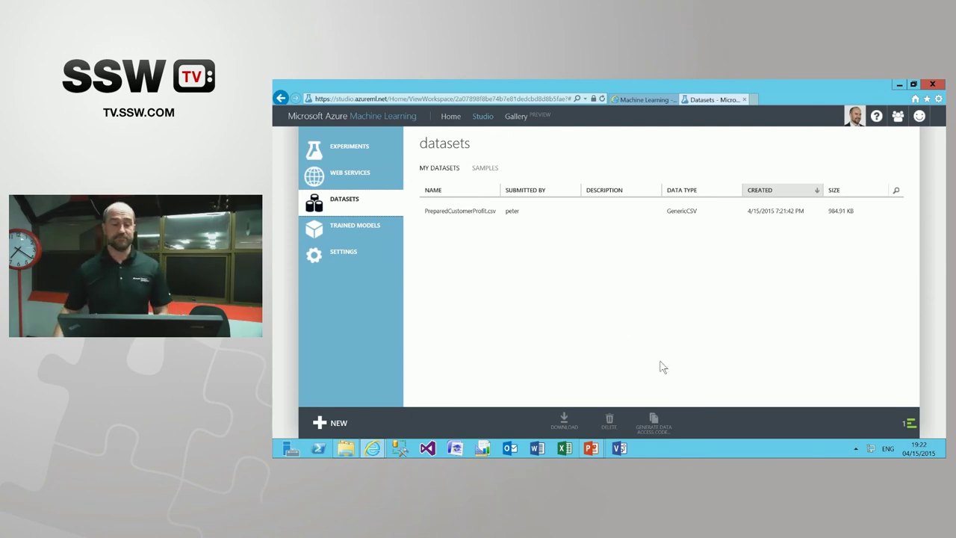
{"action": "left_click", "coordinate": [472, 211]}
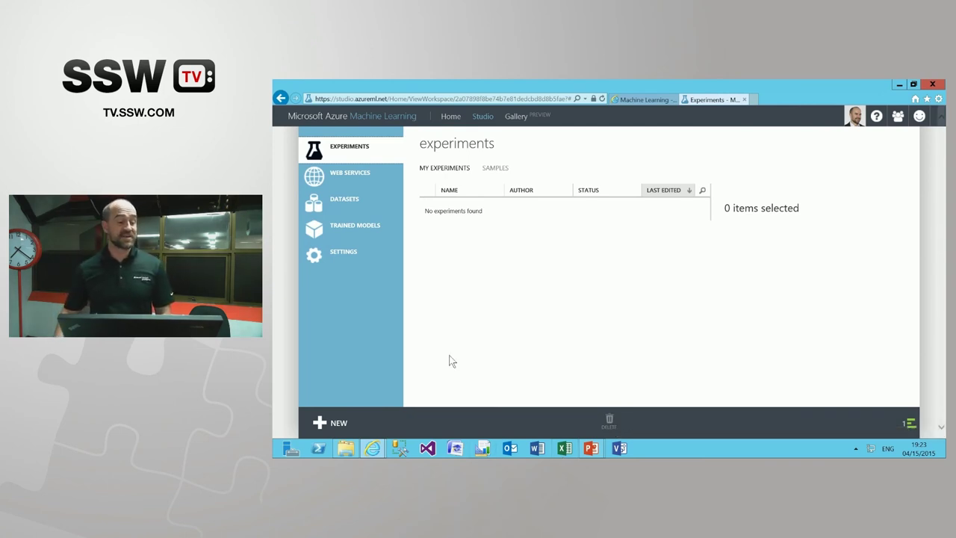
Start a new experiment from the Blank Experiment template
{"action": "left_click", "coordinate": [330, 424]}
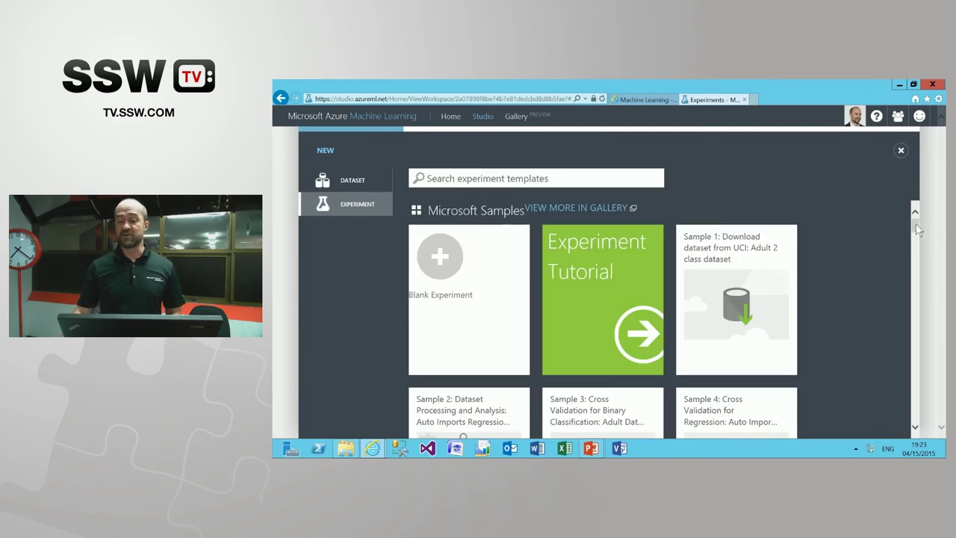
{"action": "left_click_drag", "start_coordinate": [915, 223], "coordinate": [924, 272]}
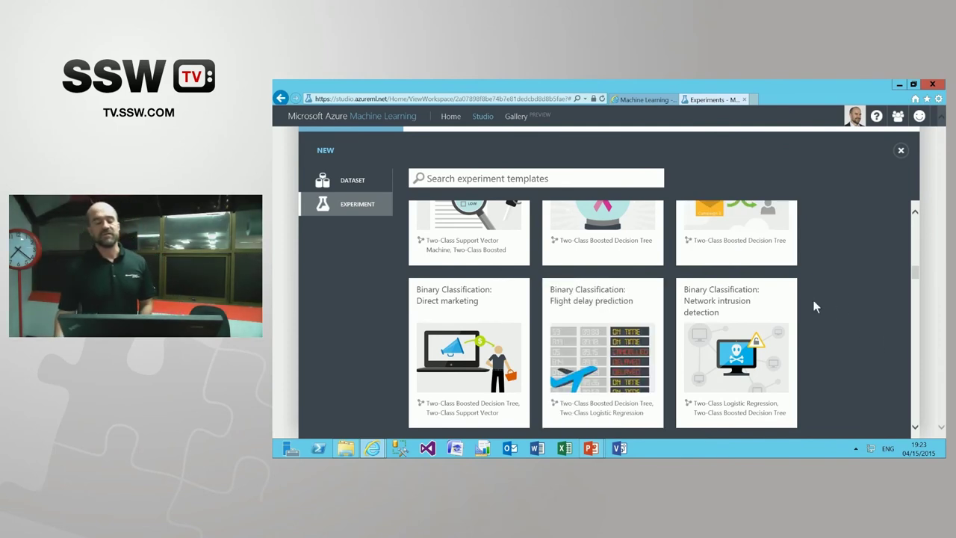
{"action": "mouse_move", "coordinate": [536, 324]}
{"action": "mouse_move", "coordinate": [571, 319]}
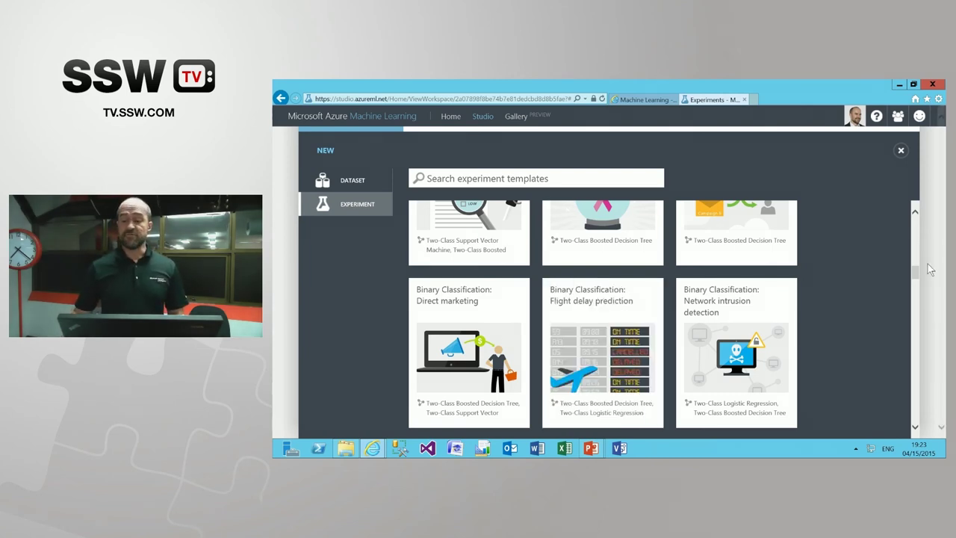
{"action": "left_click_drag", "start_coordinate": [918, 272], "coordinate": [920, 286]}
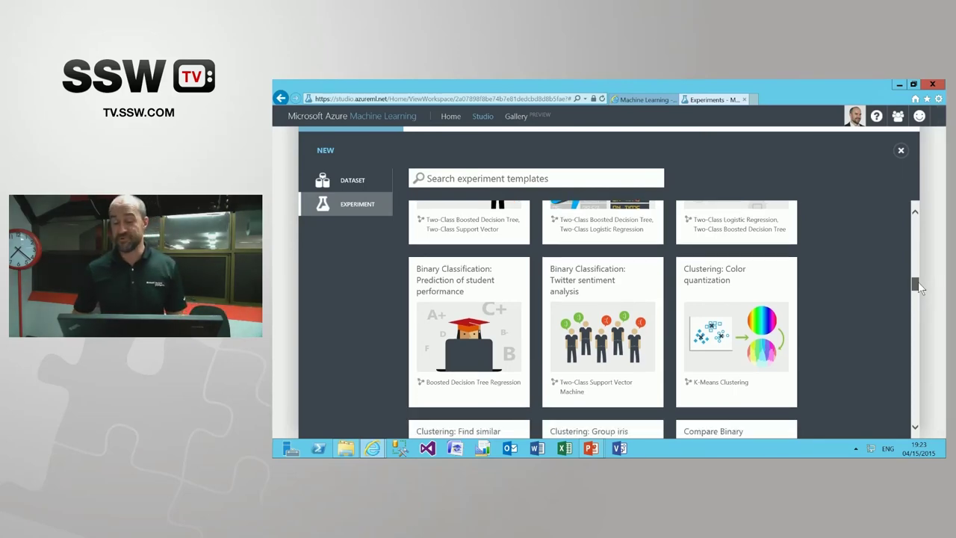
{"action": "scroll", "coordinate": [501, 290], "scroll_direction": "up", "scroll_amount": 10}
{"action": "left_click", "coordinate": [438, 270]}
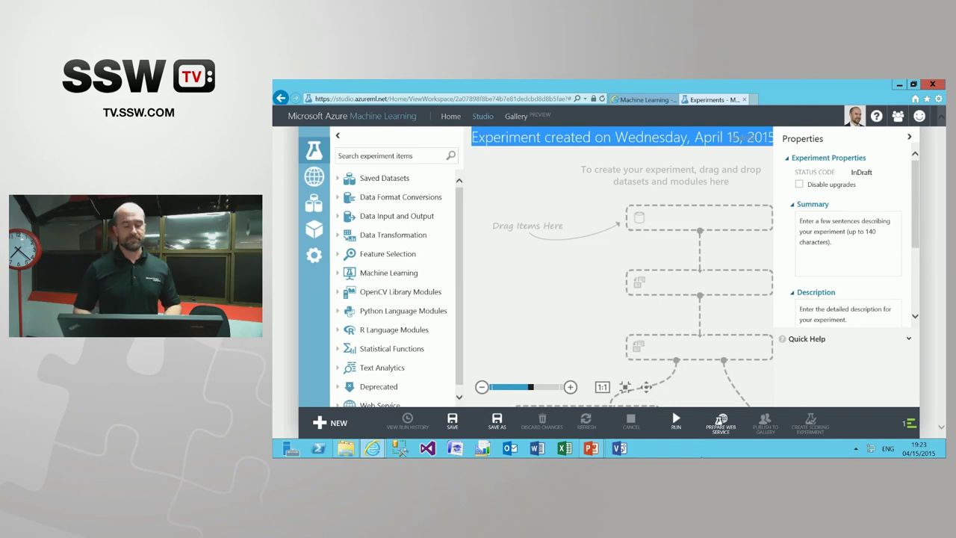
Rename the experiment to 'Predict Customer Profit Class'
{"action": "type", "text": "Proje"}
{"action": "key", "text": "BackSpace"}
{"action": "key", "text": "BackSpace"}
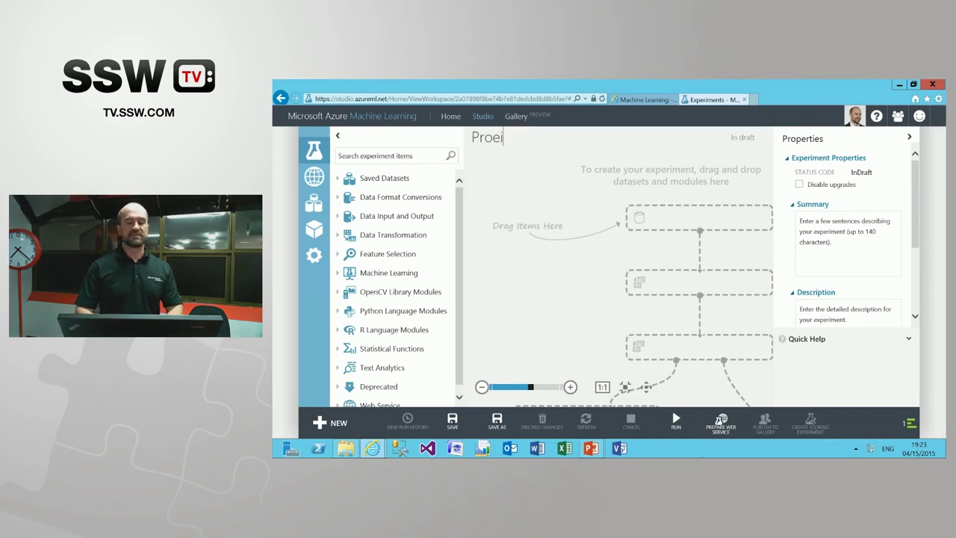
{"action": "key", "text": "BackSpace"}
{"action": "type", "text": "edict Cu"}
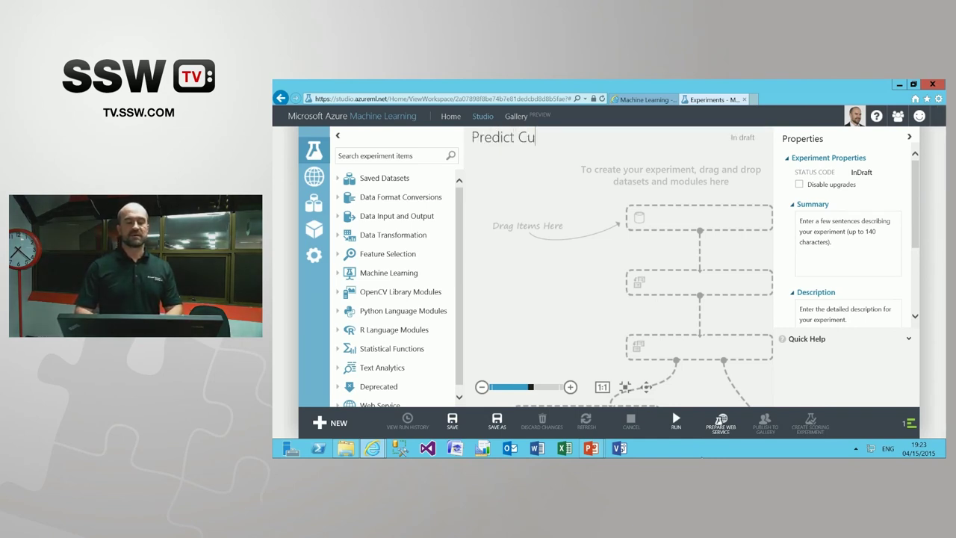
{"action": "type", "text": "stomer Profi"}
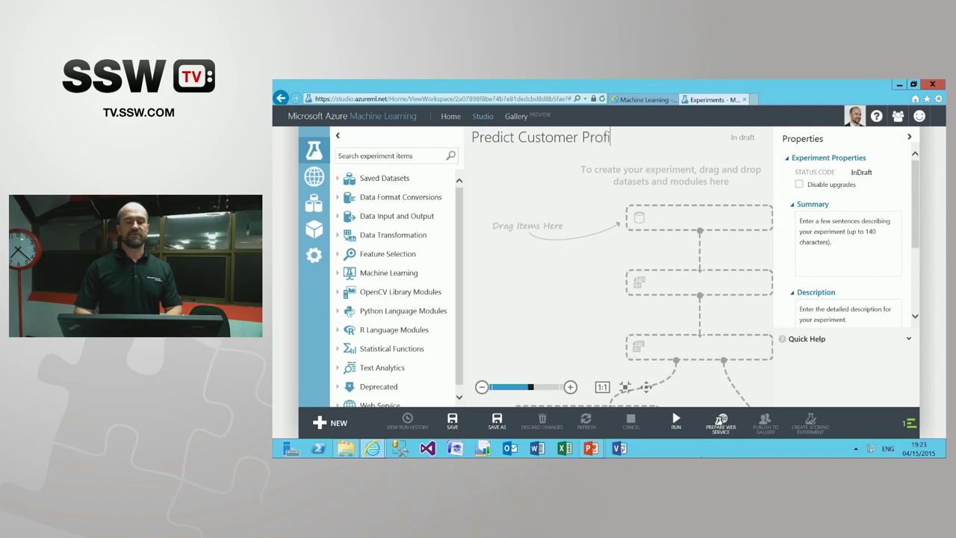
{"action": "type", "text": "t Class"}
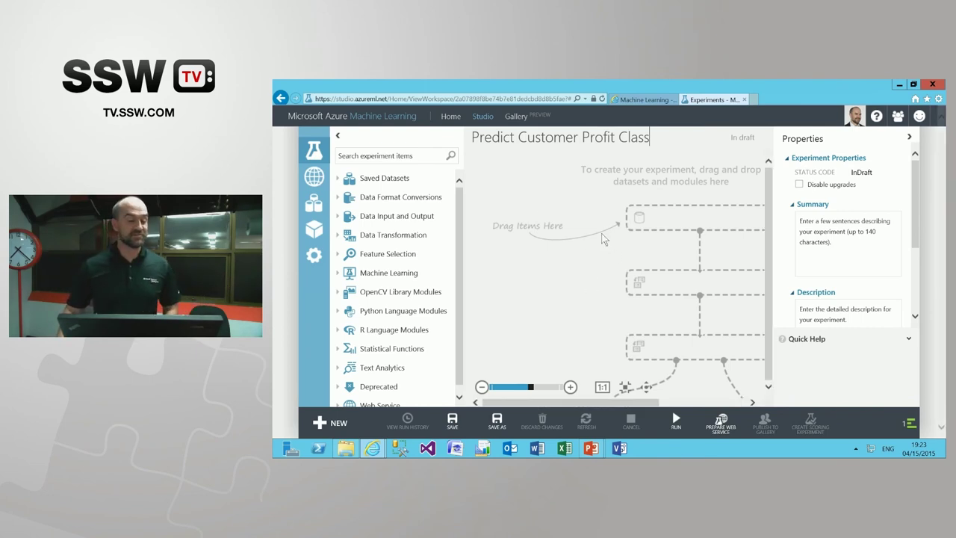
Search 'profit', place PreparedCustomerProfit.csv on the canvas and visualize its output
{"action": "left_click", "coordinate": [349, 156]}
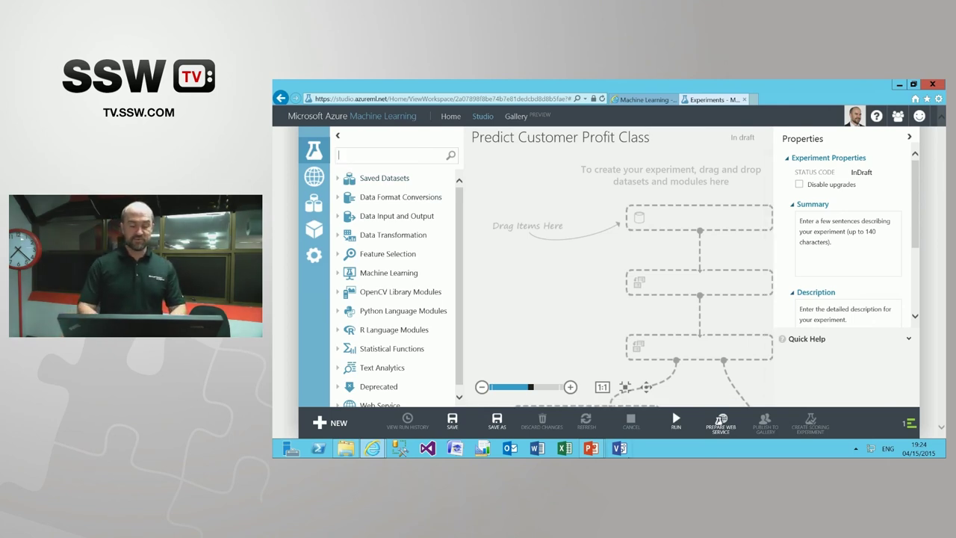
{"action": "type", "text": "profit"}
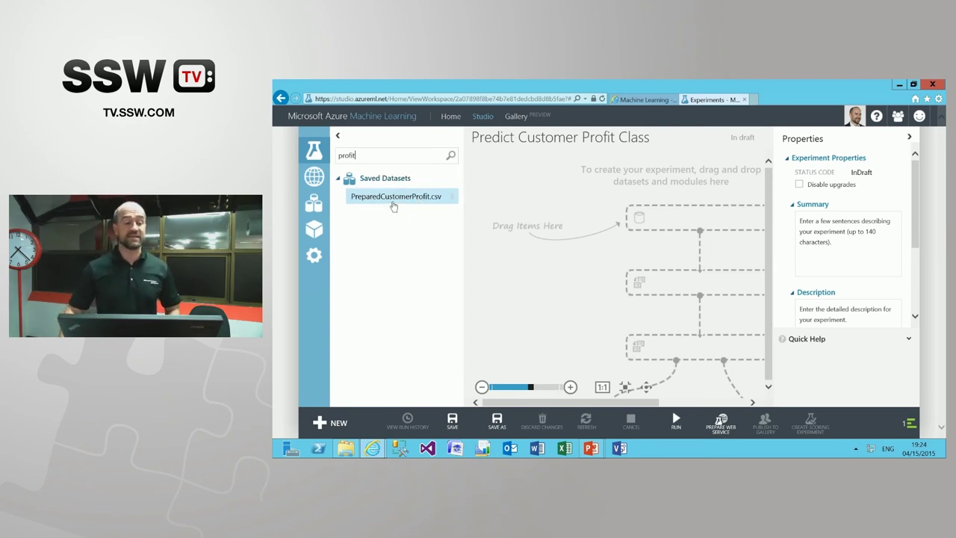
{"action": "left_click_drag", "start_coordinate": [393, 207], "coordinate": [656, 182]}
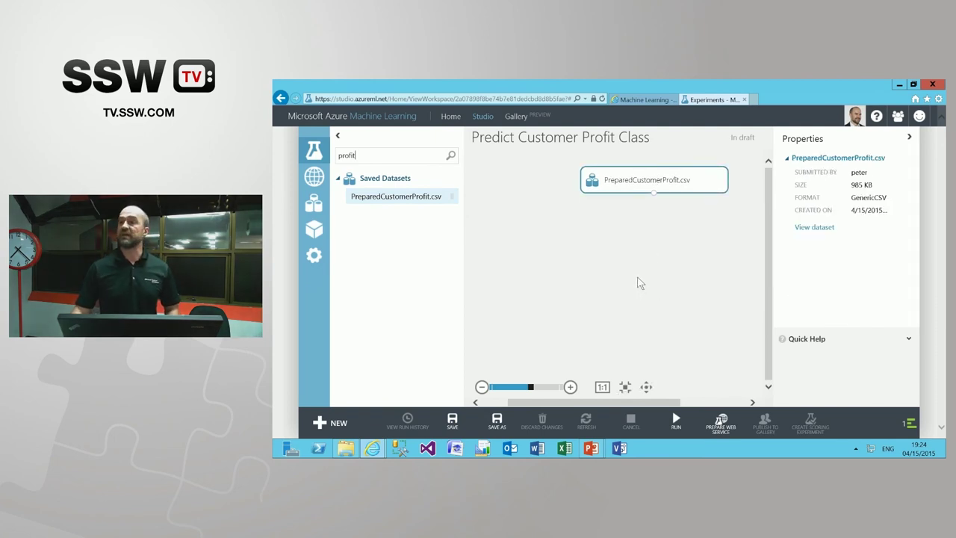
{"action": "right_click", "coordinate": [655, 195]}
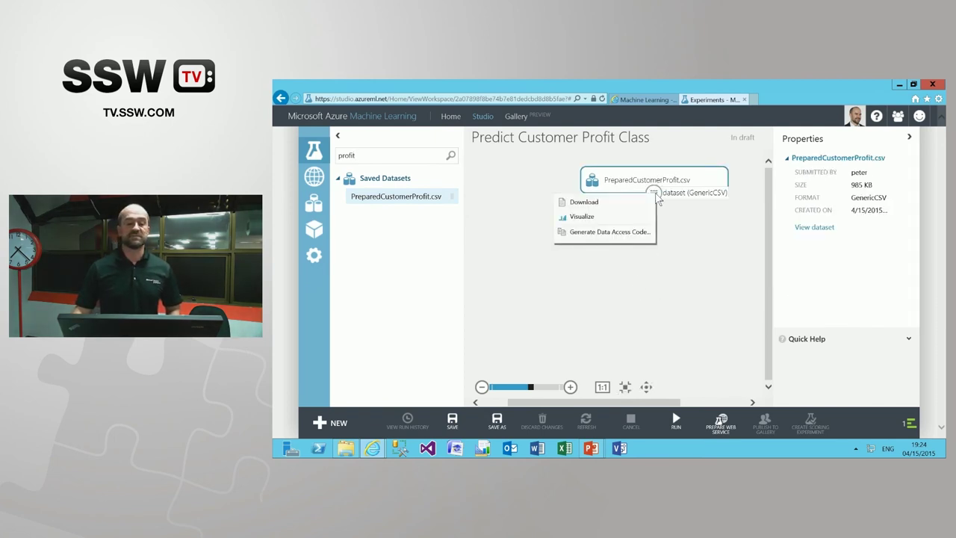
{"action": "left_click", "coordinate": [610, 217]}
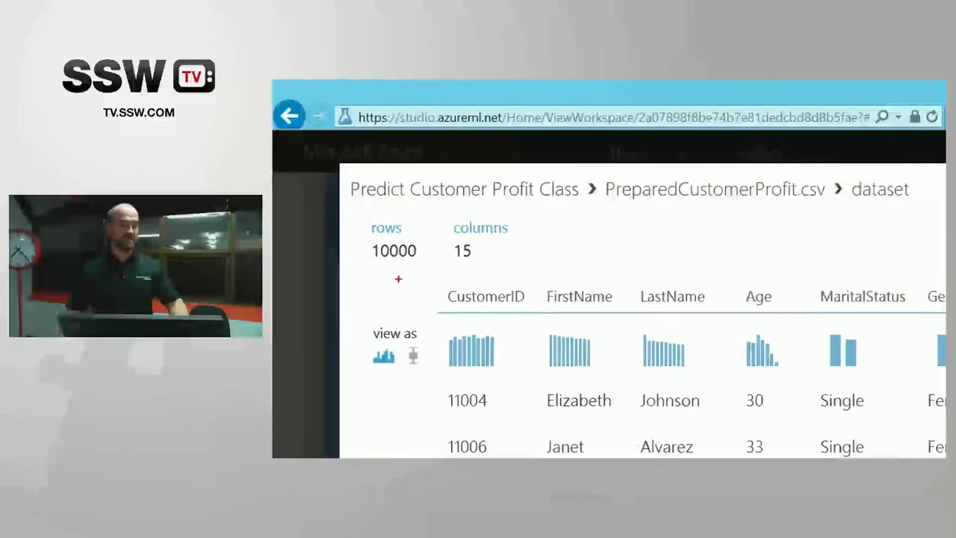
Check the CustomerID statistics: 10000 unique values and 0 missing values
{"action": "left_click_drag", "start_coordinate": [361, 215], "coordinate": [527, 269]}
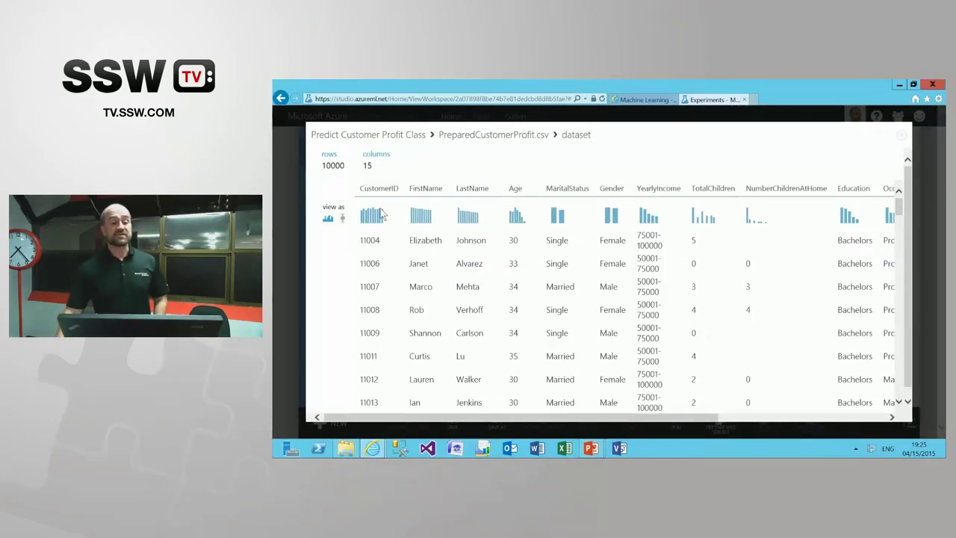
{"action": "left_click", "coordinate": [381, 214]}
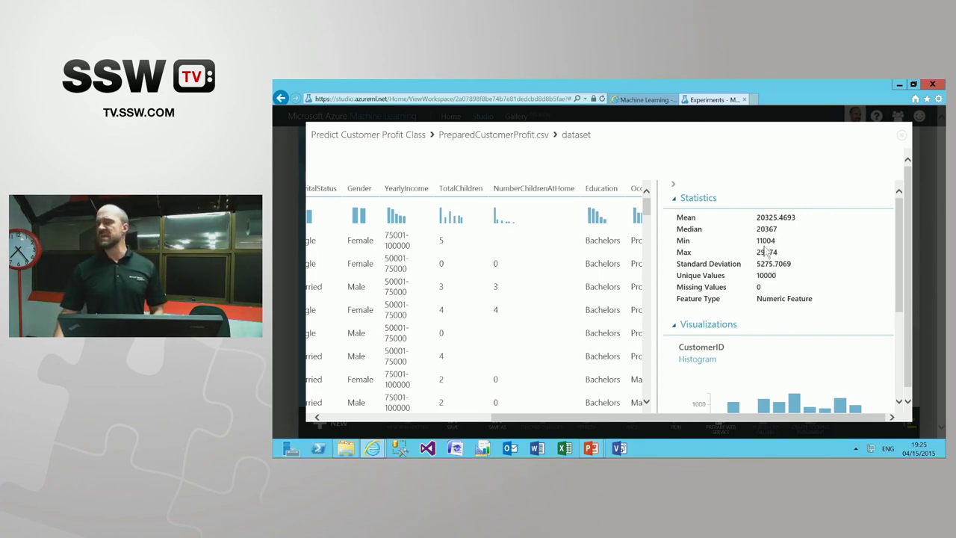
{"action": "double_click", "coordinate": [757, 287]}
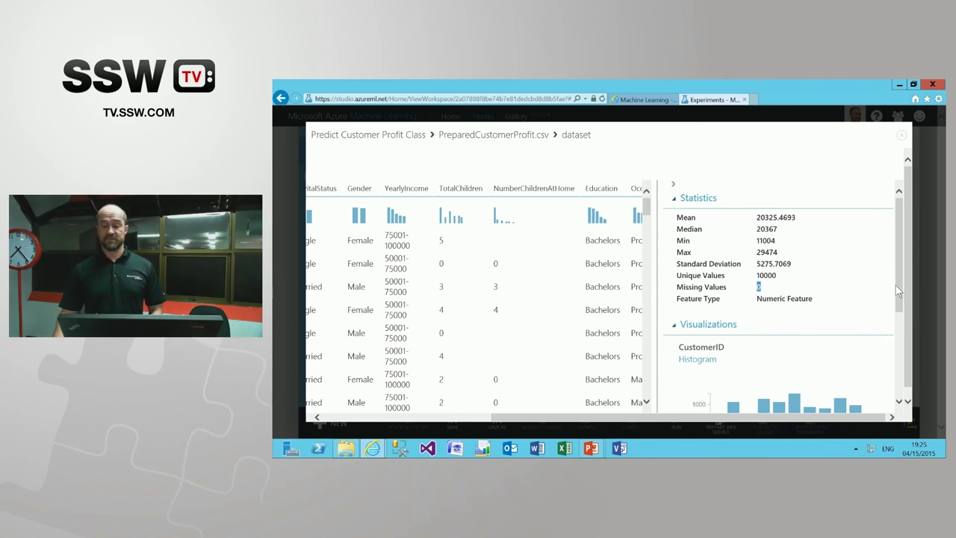
{"action": "scroll", "coordinate": [895, 285], "scroll_direction": "down", "scroll_amount": 3}
{"action": "left_click_drag", "start_coordinate": [636, 423], "coordinate": [455, 433]}
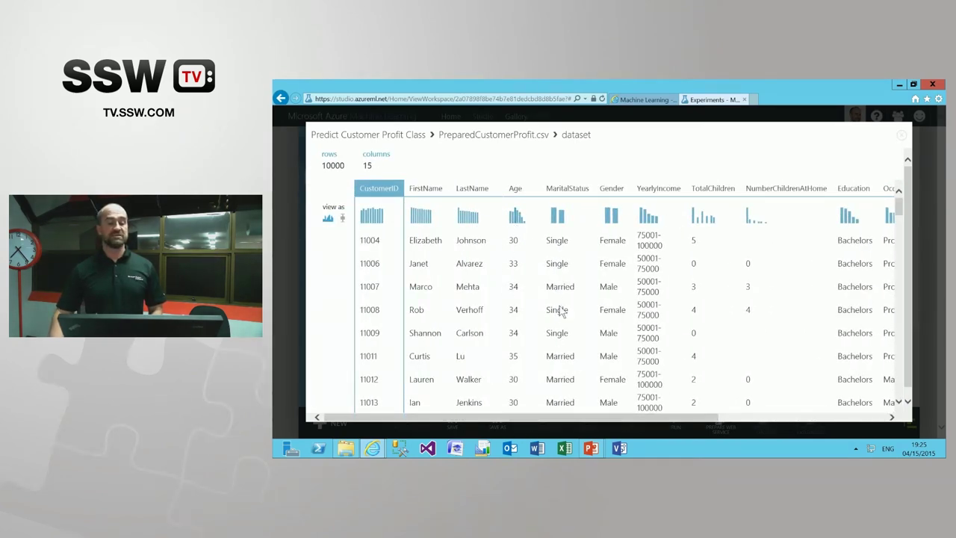
Review Age statistics (median 37, 69 unique), then display TotalChildren statistics
{"action": "left_click", "coordinate": [521, 287]}
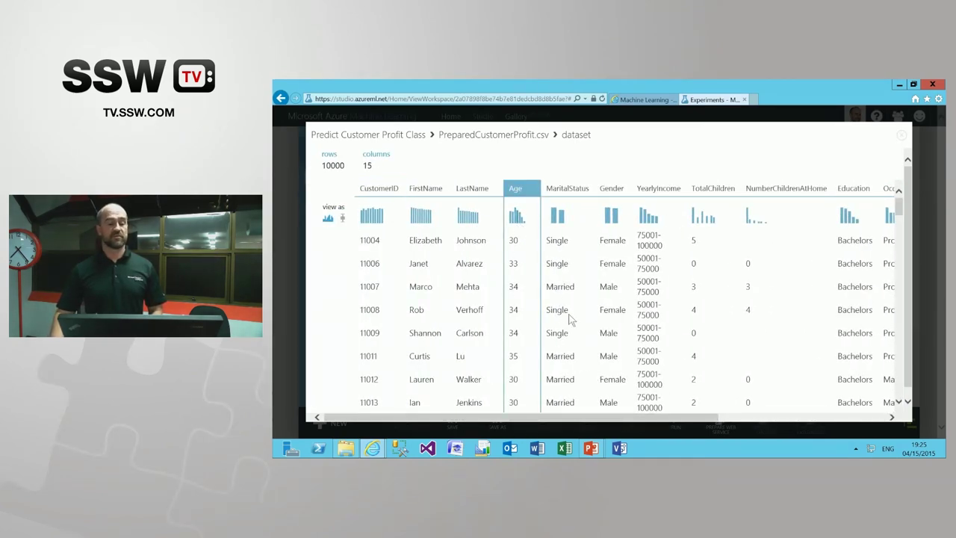
{"action": "left_click_drag", "start_coordinate": [626, 418], "coordinate": [822, 422]}
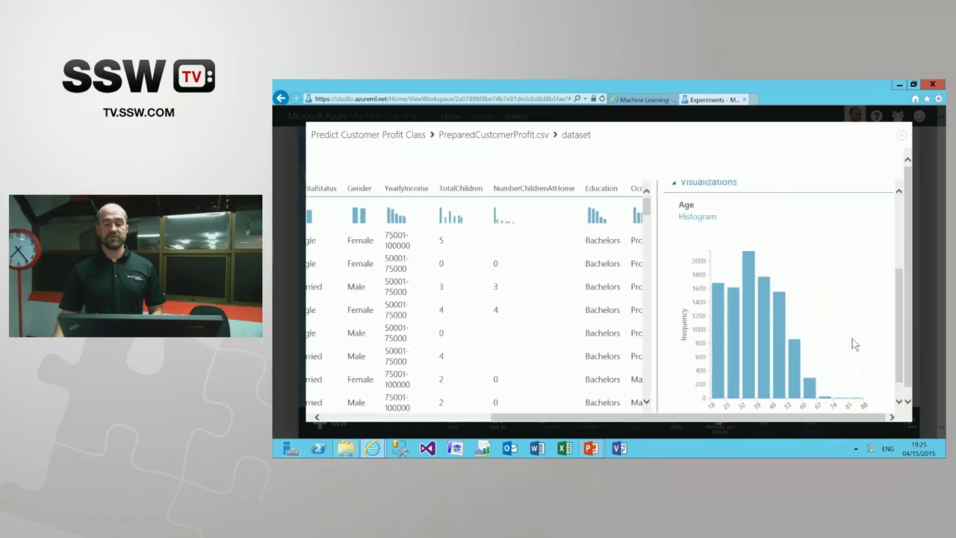
{"action": "scroll", "coordinate": [904, 316], "scroll_direction": "down", "scroll_amount": 1}
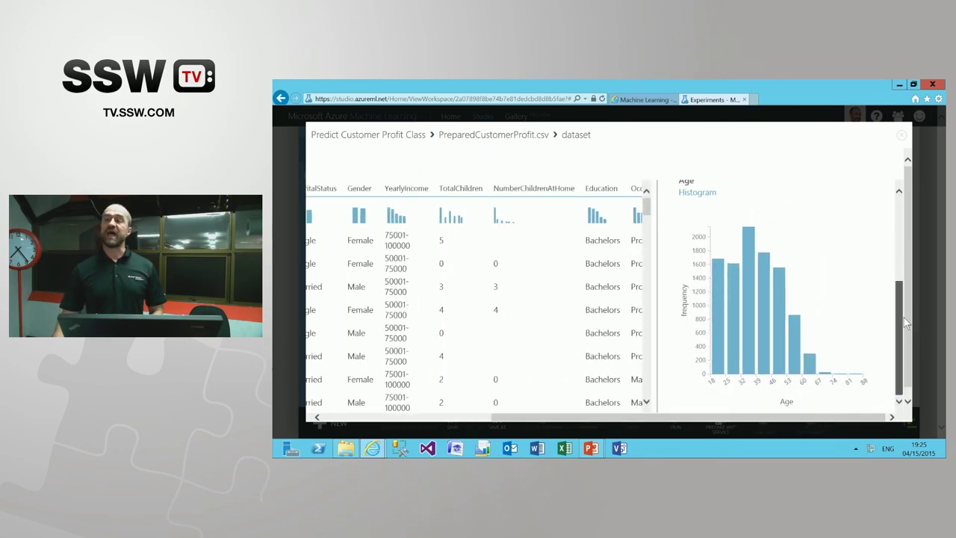
{"action": "scroll", "coordinate": [904, 316], "scroll_direction": "up", "scroll_amount": 6}
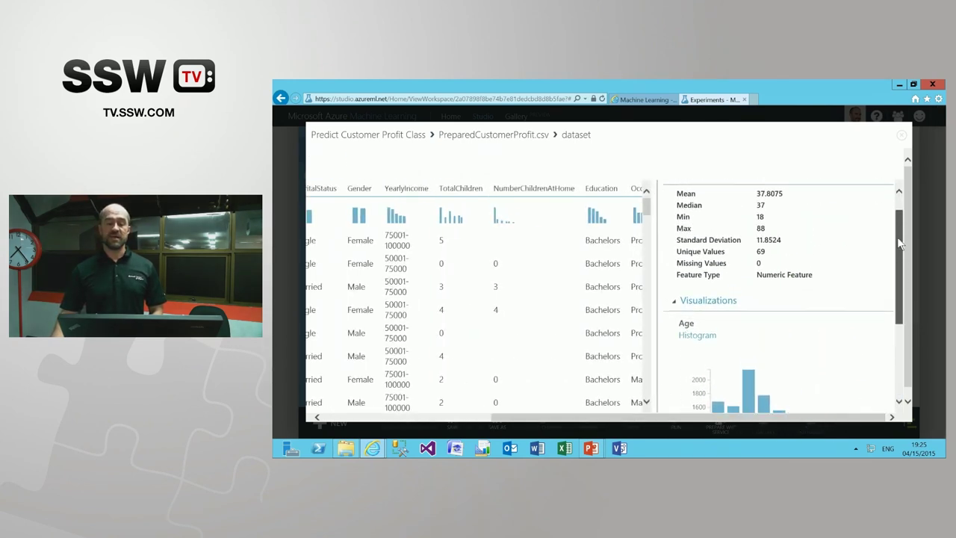
{"action": "left_click_drag", "start_coordinate": [765, 274], "coordinate": [751, 277]}
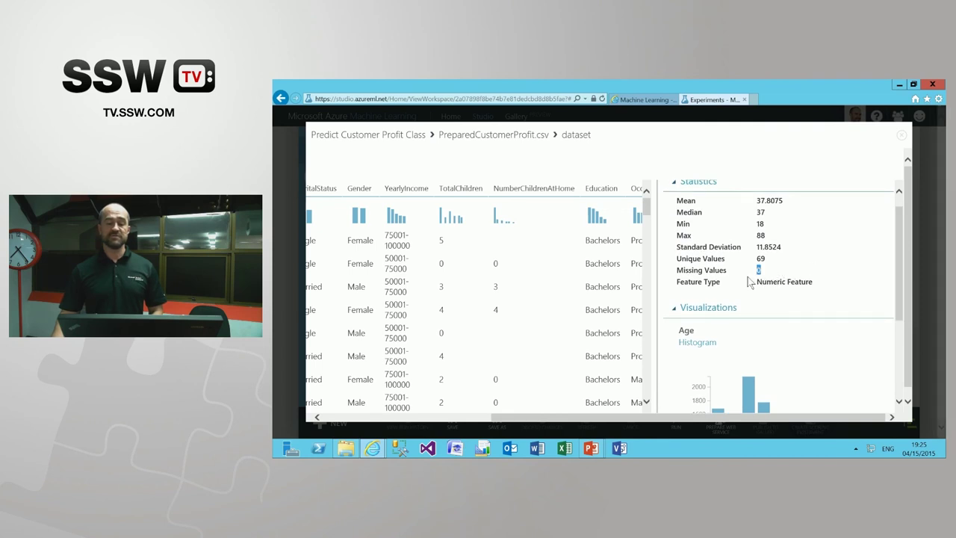
{"action": "double_click", "coordinate": [760, 259]}
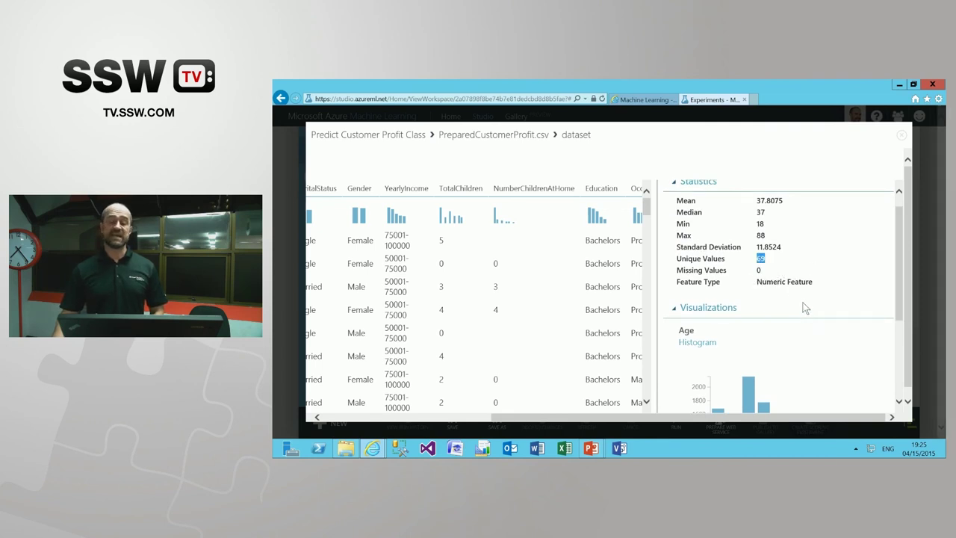
{"action": "left_click", "coordinate": [763, 236]}
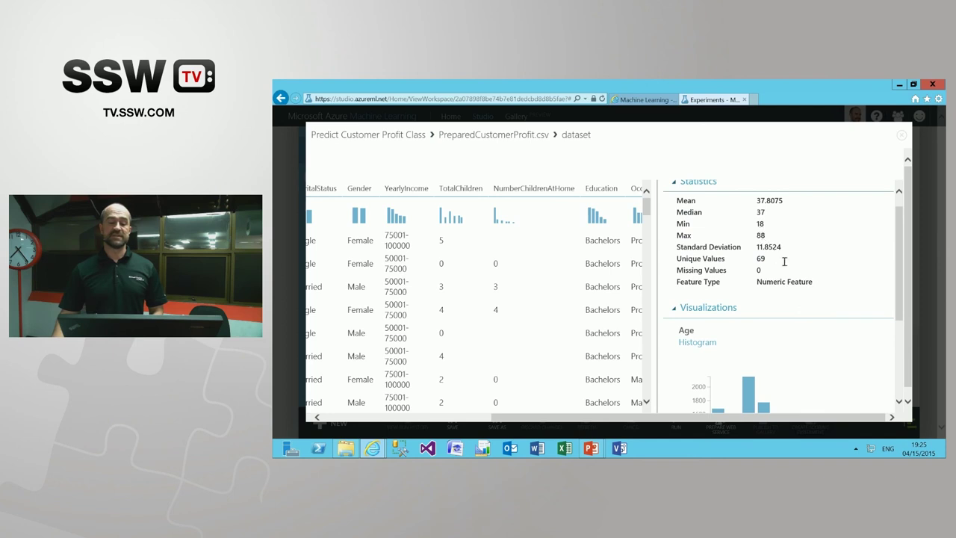
{"action": "double_click", "coordinate": [760, 212]}
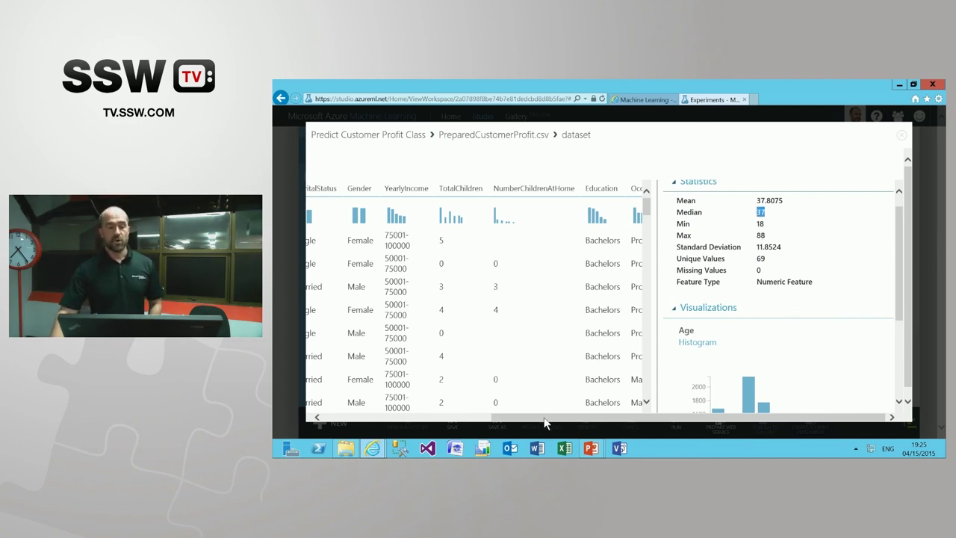
{"action": "left_click_drag", "start_coordinate": [542, 418], "coordinate": [523, 418]}
{"action": "left_click", "coordinate": [492, 230]}
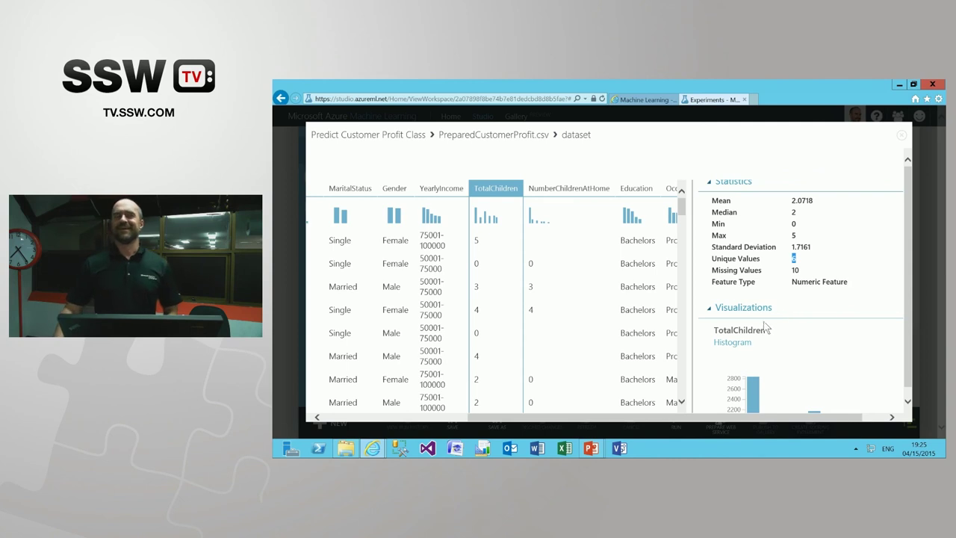
Note TotalChildren's 10 missing values, then NumberChildrenAtHome's 4989 missing and 7 unique
{"action": "double_click", "coordinate": [795, 270]}
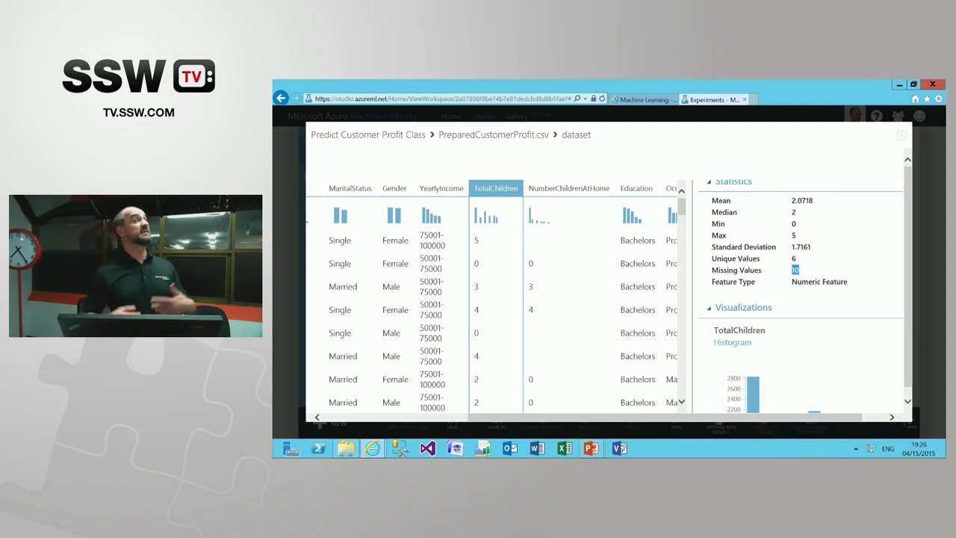
{"action": "left_click", "coordinate": [553, 215]}
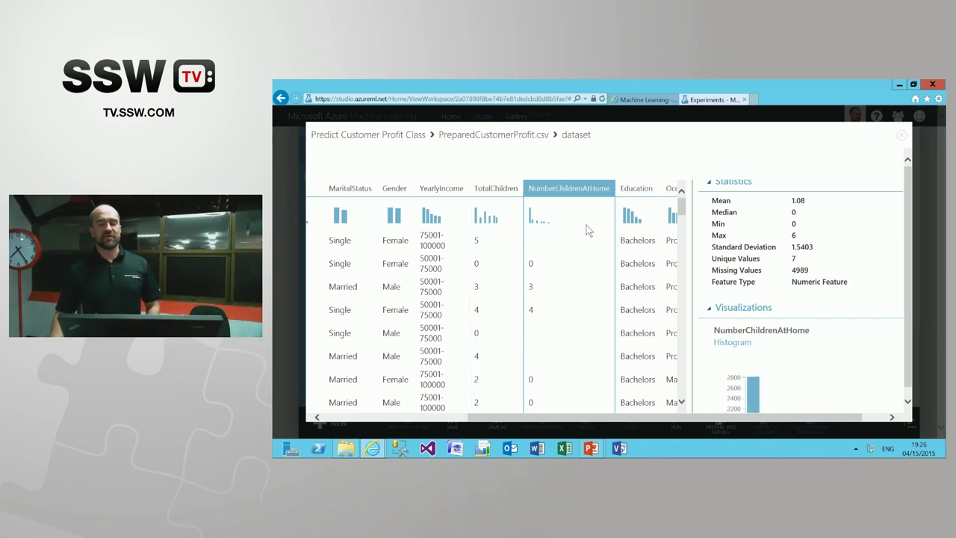
{"action": "double_click", "coordinate": [801, 270]}
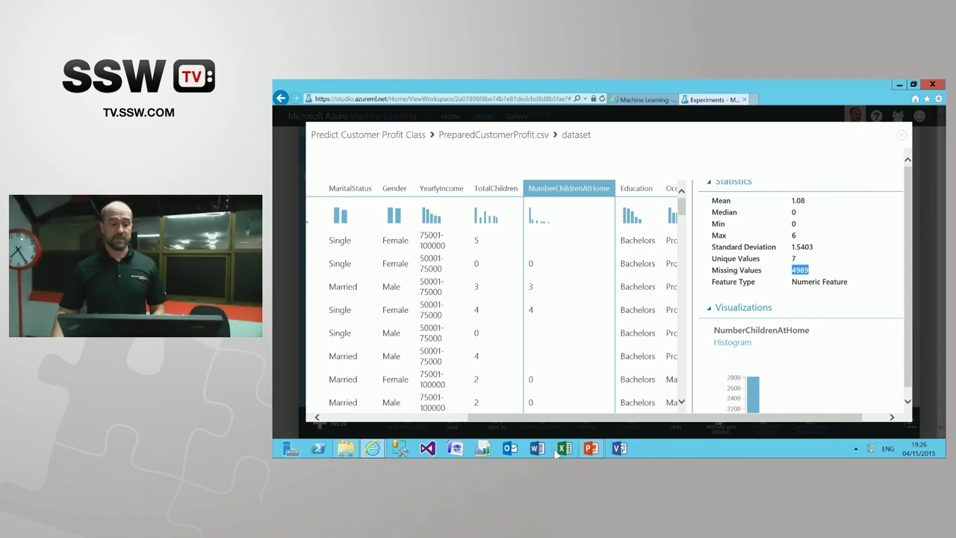
Review Education, then the ProfitLabel histogram (Low ~4200, Medium ~2700, High ~1750, VeryLow ~1300)
{"action": "left_click", "coordinate": [631, 221]}
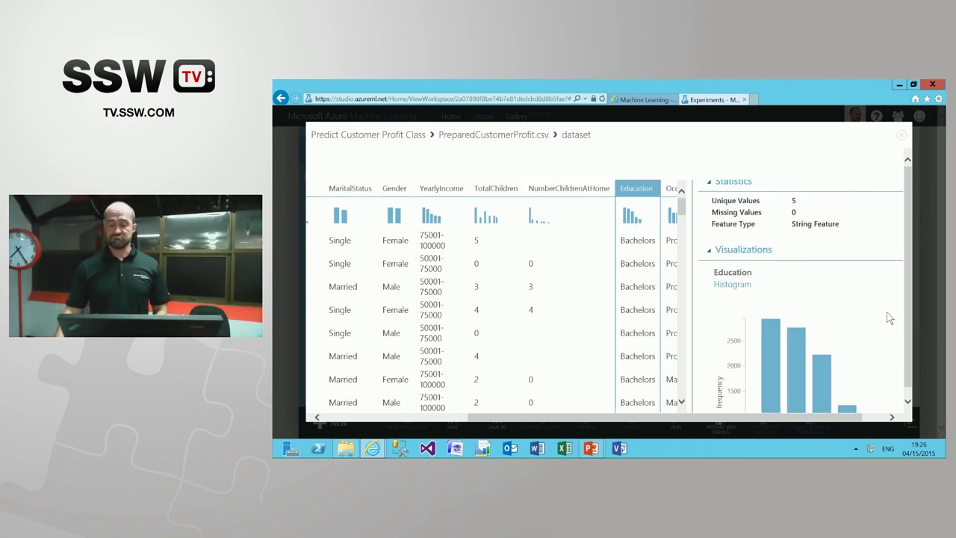
{"action": "left_click_drag", "start_coordinate": [908, 323], "coordinate": [908, 404]}
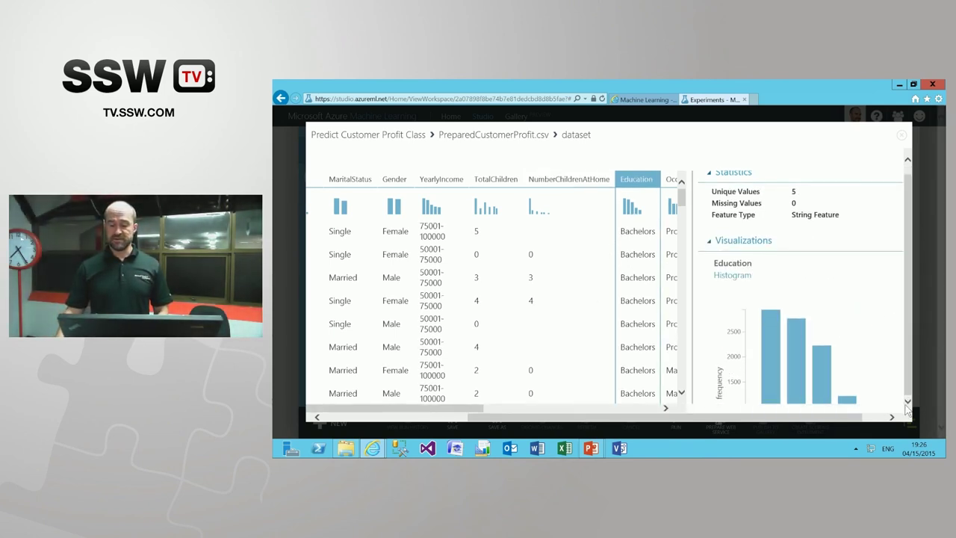
{"action": "scroll", "coordinate": [848, 355], "scroll_direction": "down", "scroll_amount": 3}
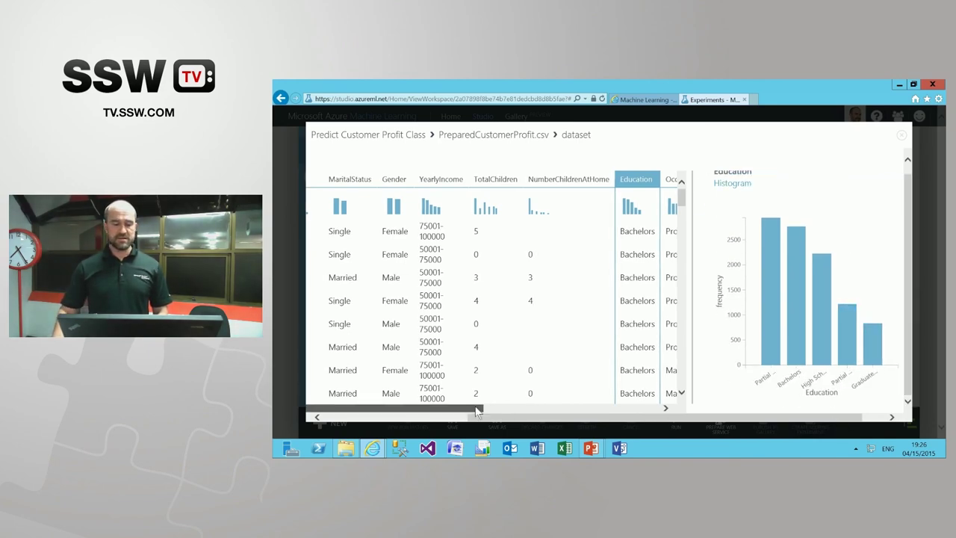
{"action": "left_click_drag", "start_coordinate": [478, 411], "coordinate": [671, 451]}
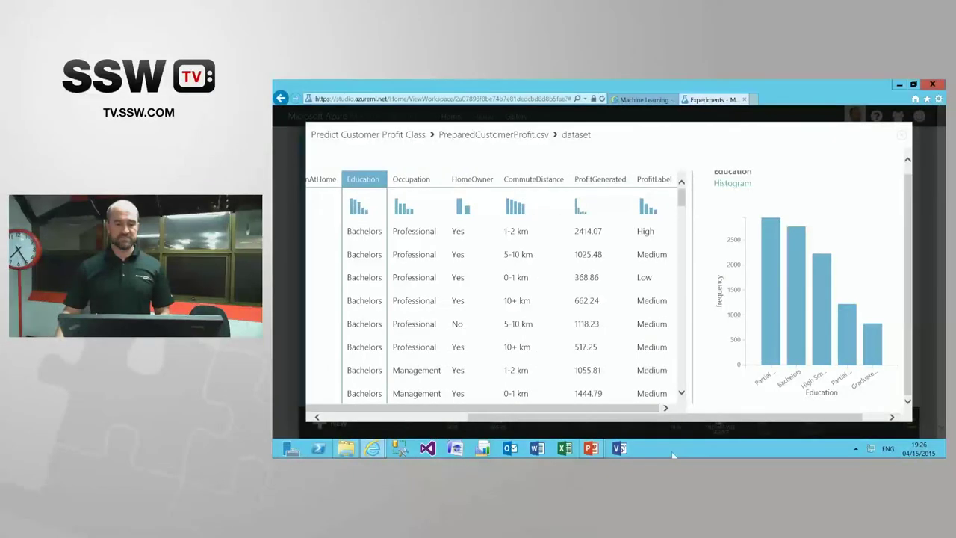
{"action": "left_click", "coordinate": [653, 250]}
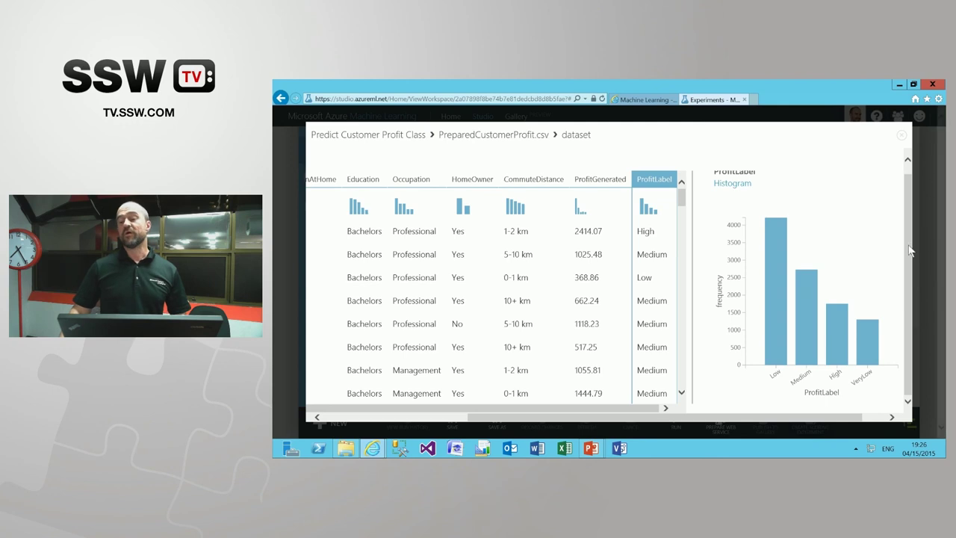
{"action": "left_click_drag", "start_coordinate": [909, 269], "coordinate": [905, 238]}
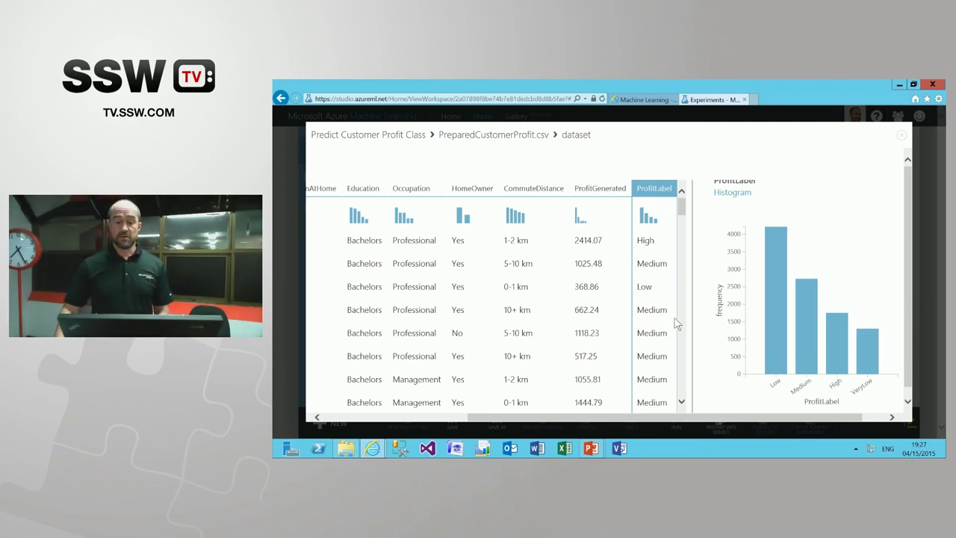
Close the dataset view and add a Reader module found by searching 'reader'
{"action": "left_click", "coordinate": [901, 135]}
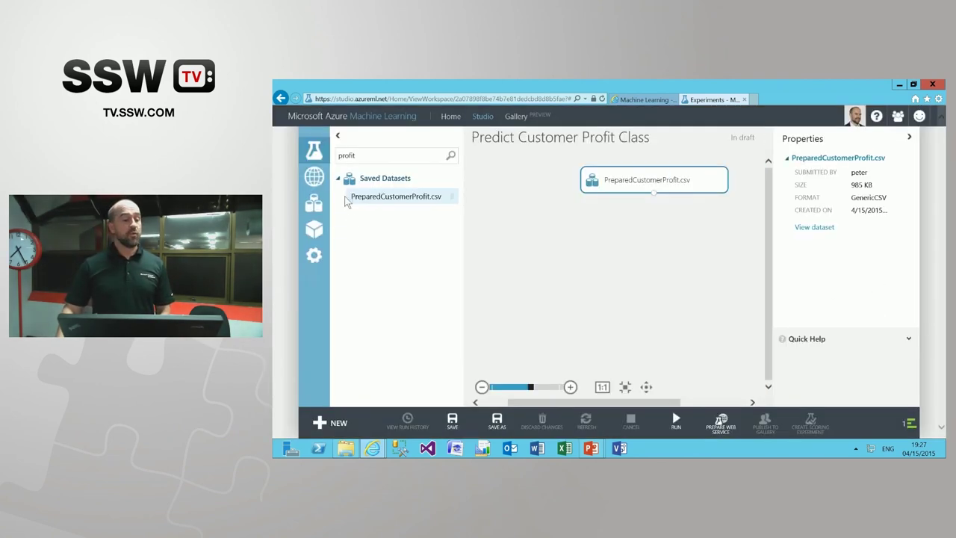
{"action": "key", "text": "ctrl+a"}
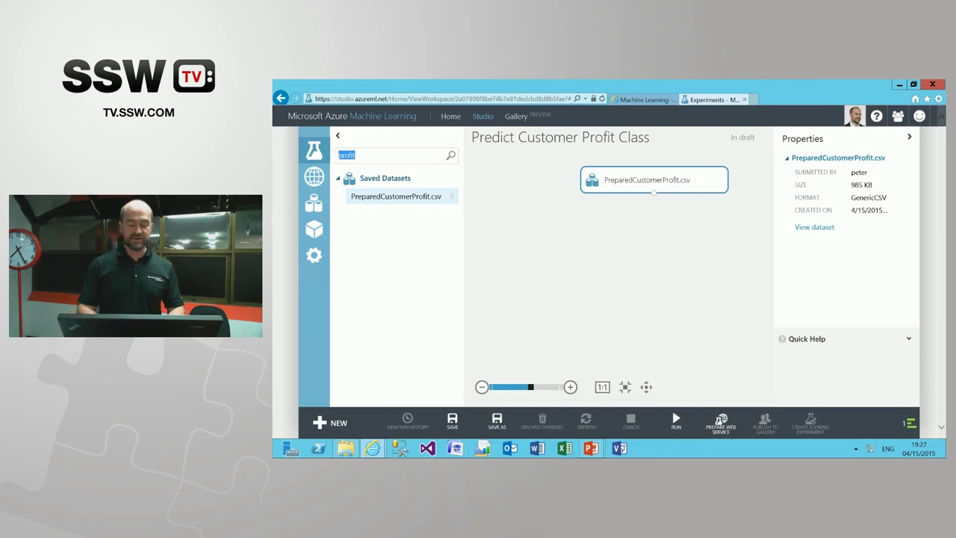
{"action": "type", "text": "reader"}
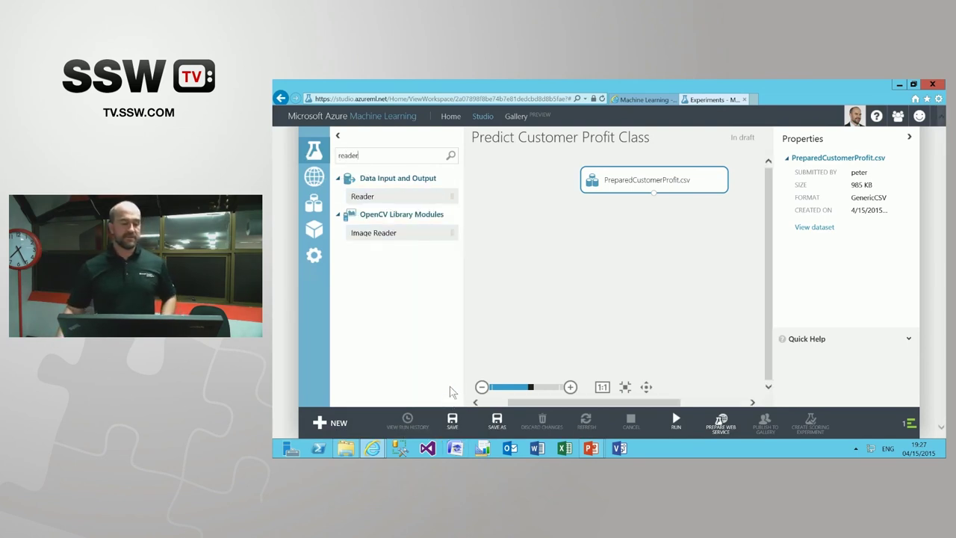
{"action": "left_click_drag", "start_coordinate": [389, 200], "coordinate": [665, 235]}
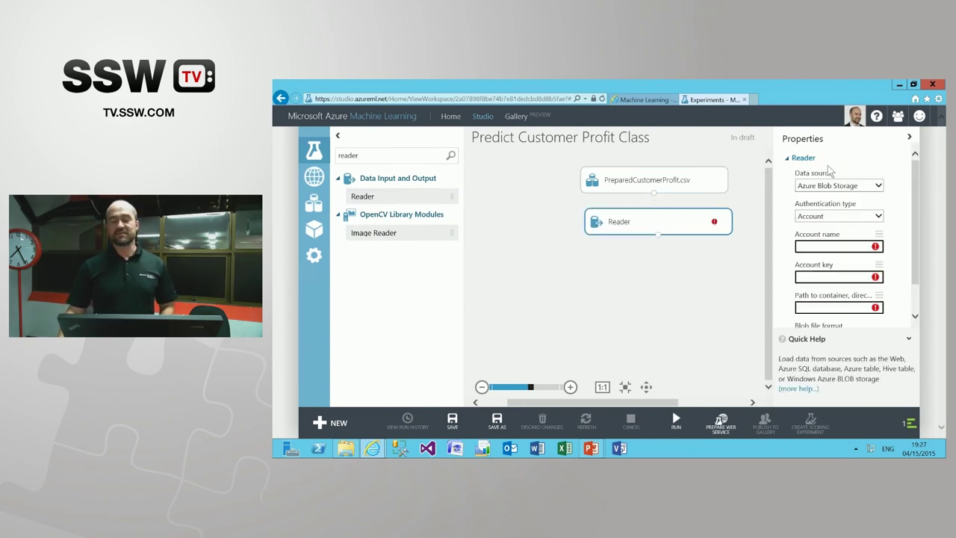
Set the Reader module's data source to Azure Blob Storage
{"action": "left_click", "coordinate": [910, 138]}
{"action": "left_click", "coordinate": [909, 138]}
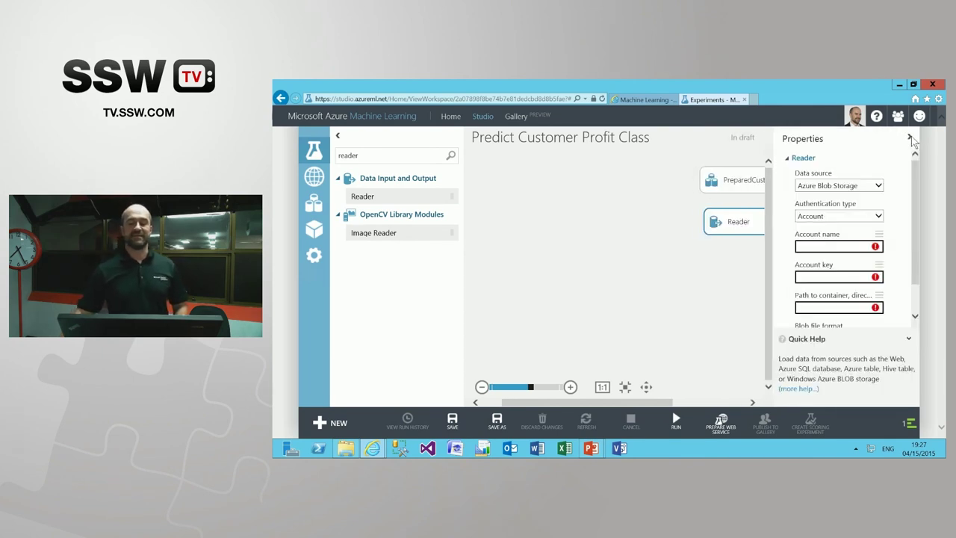
{"action": "left_click", "coordinate": [879, 185]}
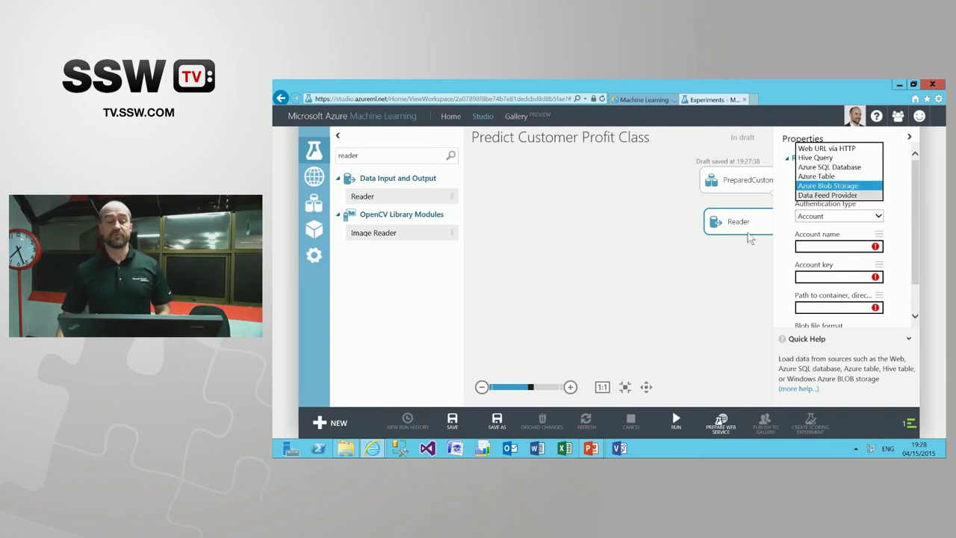
Delete the Reader module from the experiment canvas
{"action": "left_click", "coordinate": [725, 224]}
{"action": "right_click", "coordinate": [728, 230]}
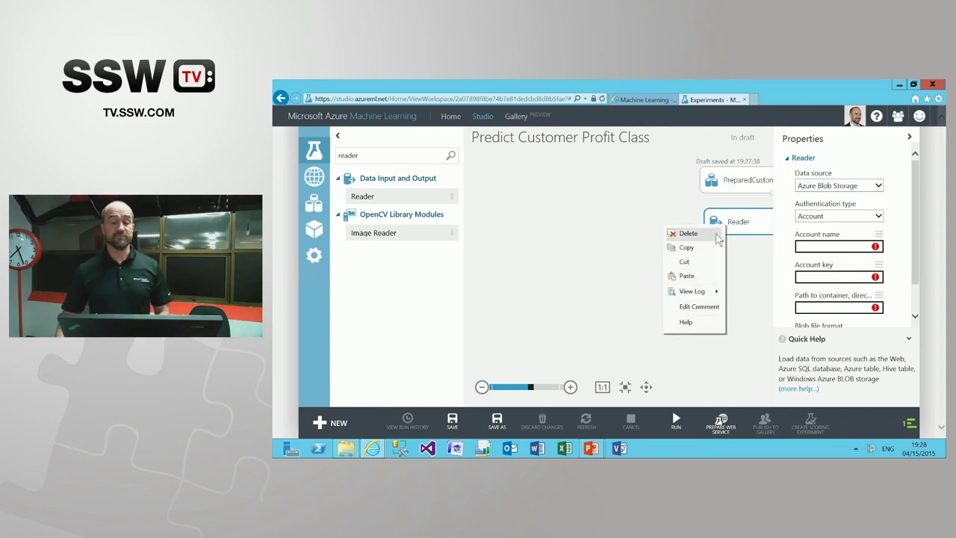
{"action": "left_click", "coordinate": [721, 233]}
Center PreparedCustomerProfit.csv on the canvas, then return to the 'Azure Machine Learning – How it Works' slide in PowerPoint
{"action": "left_click_drag", "start_coordinate": [622, 403], "coordinate": [698, 403]}
{"action": "left_click_drag", "start_coordinate": [515, 185], "coordinate": [556, 189]}
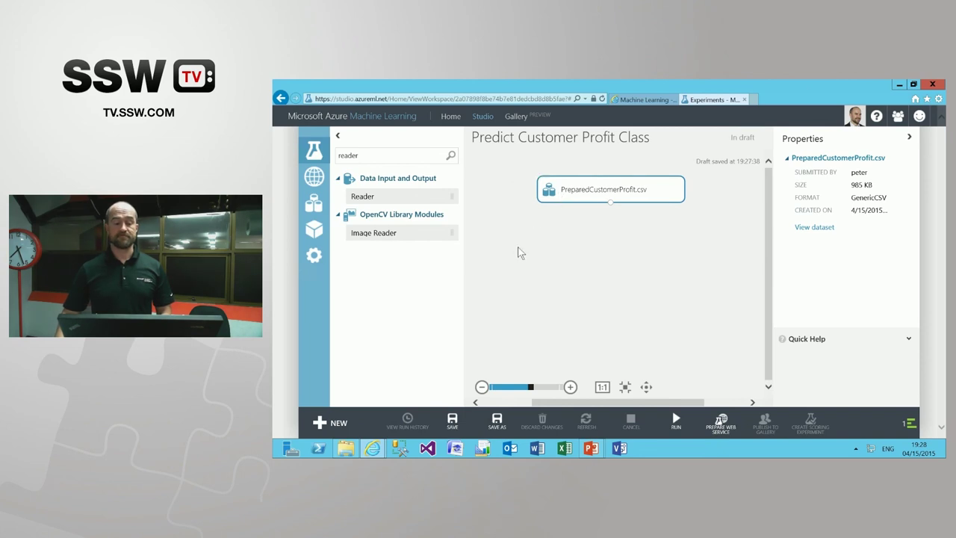
{"action": "mouse_move", "coordinate": [591, 448]}
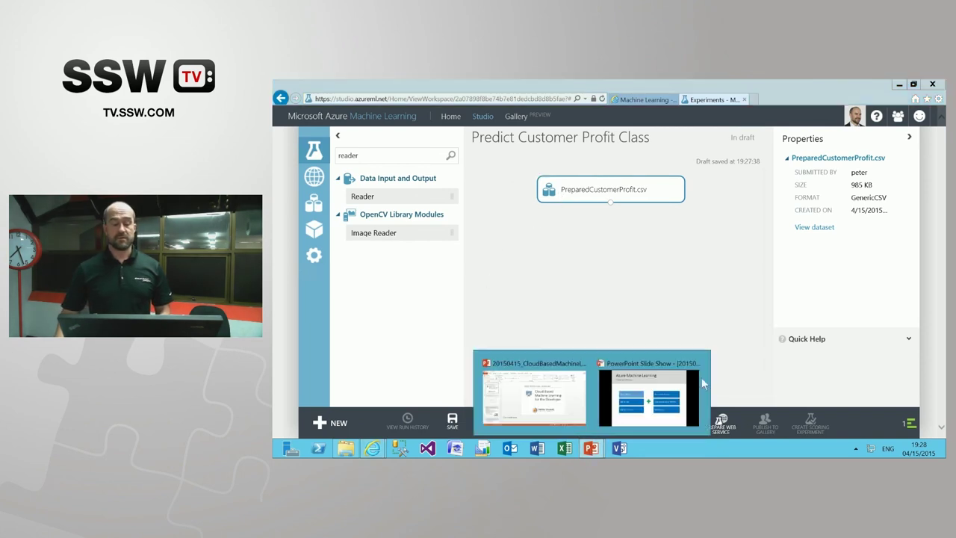
{"action": "left_click", "coordinate": [653, 394]}
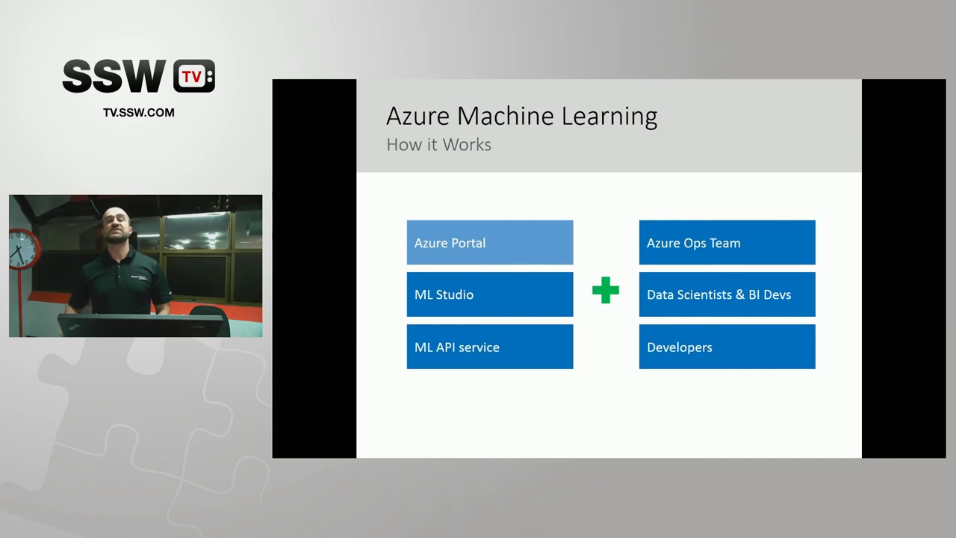